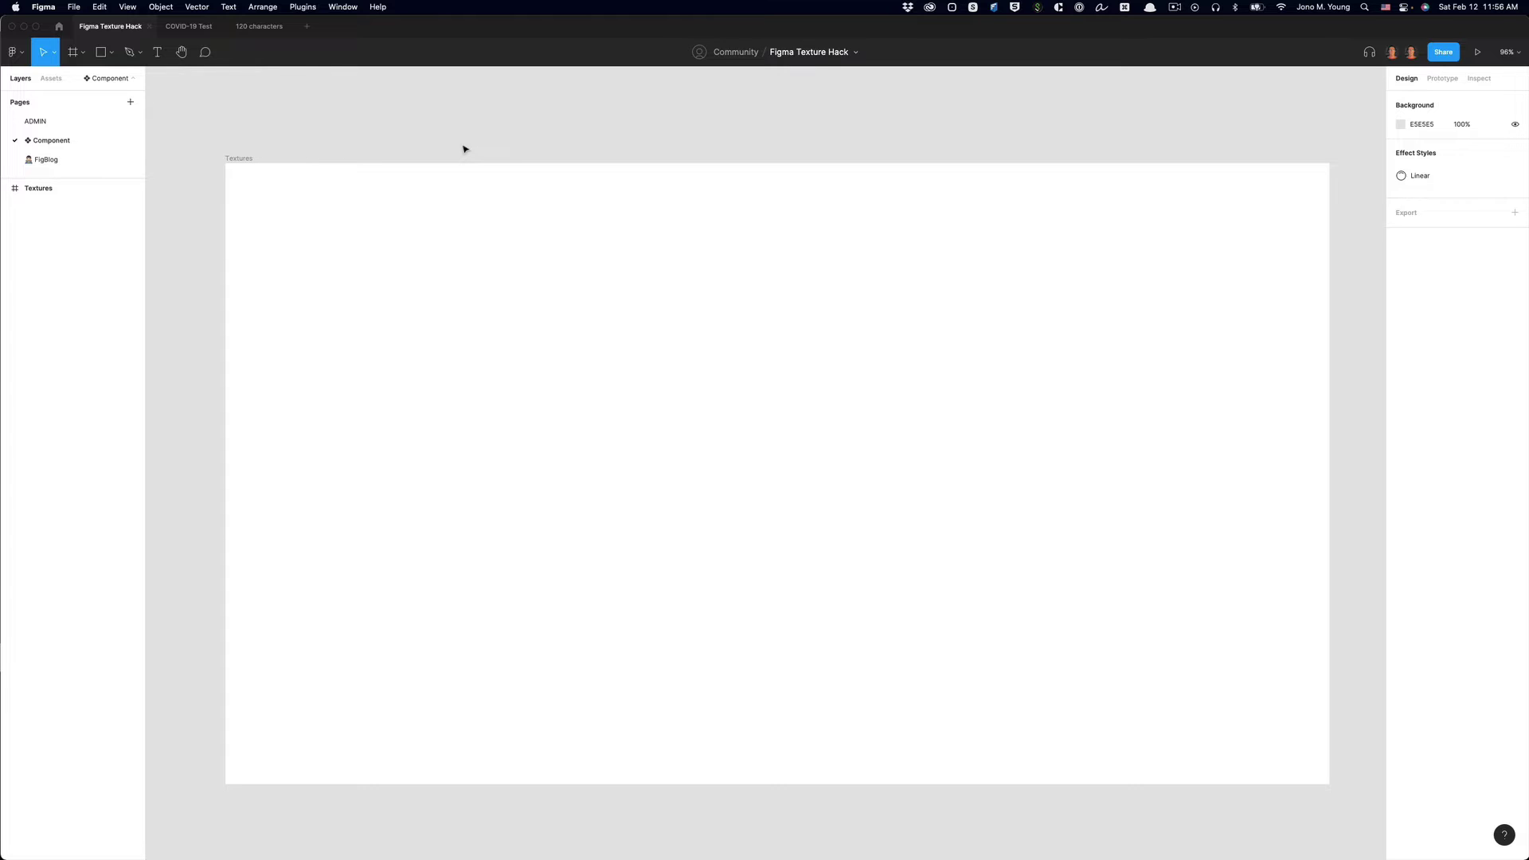
Switch to the 120 characters file and examine the envelope and letter mockups up close
left_click(250, 27)
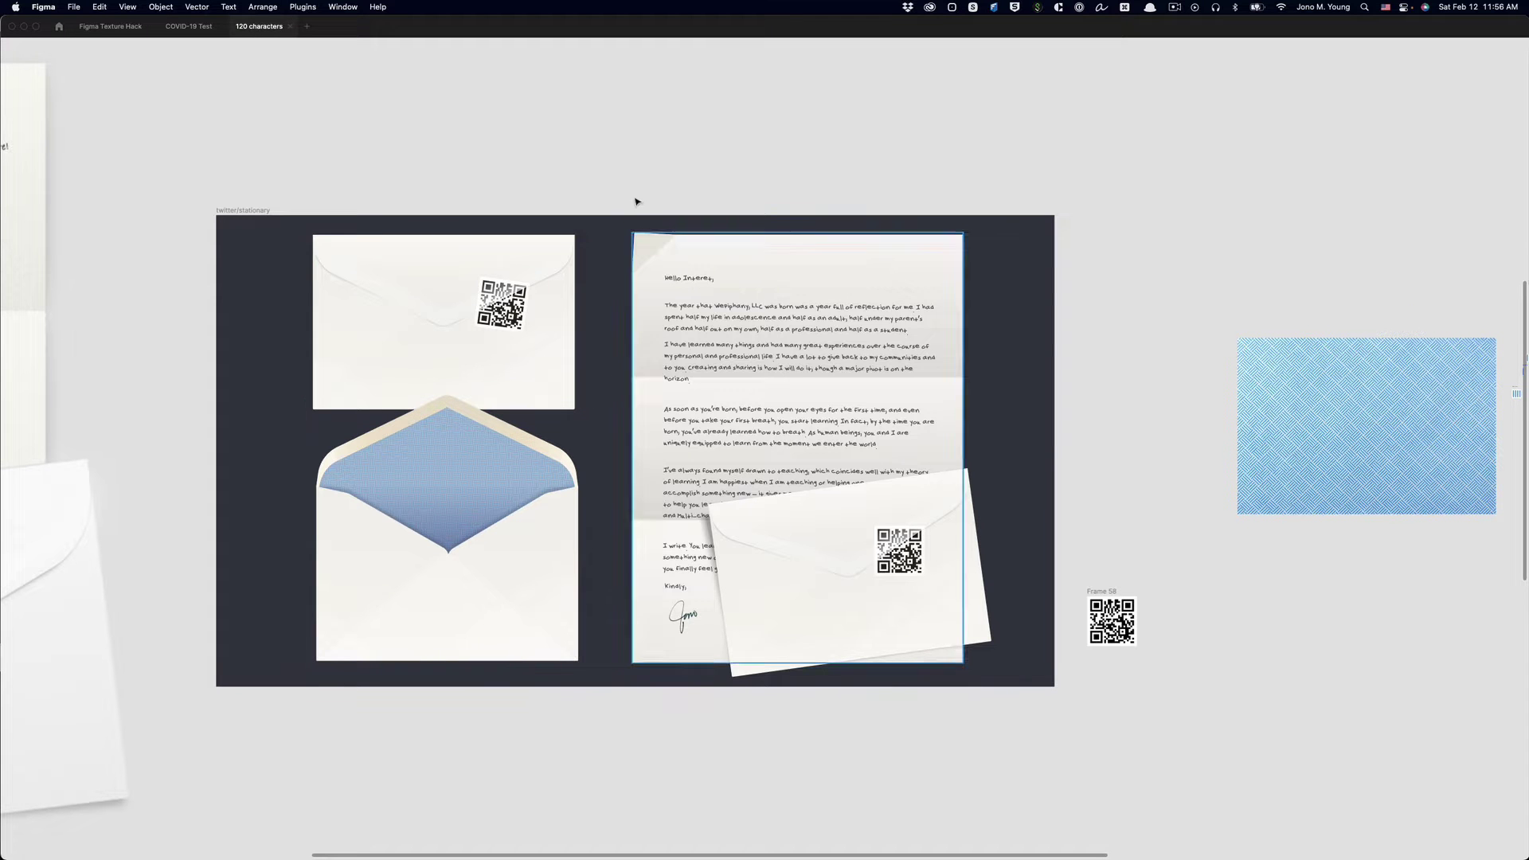
scroll(556, 194, "down", 5)
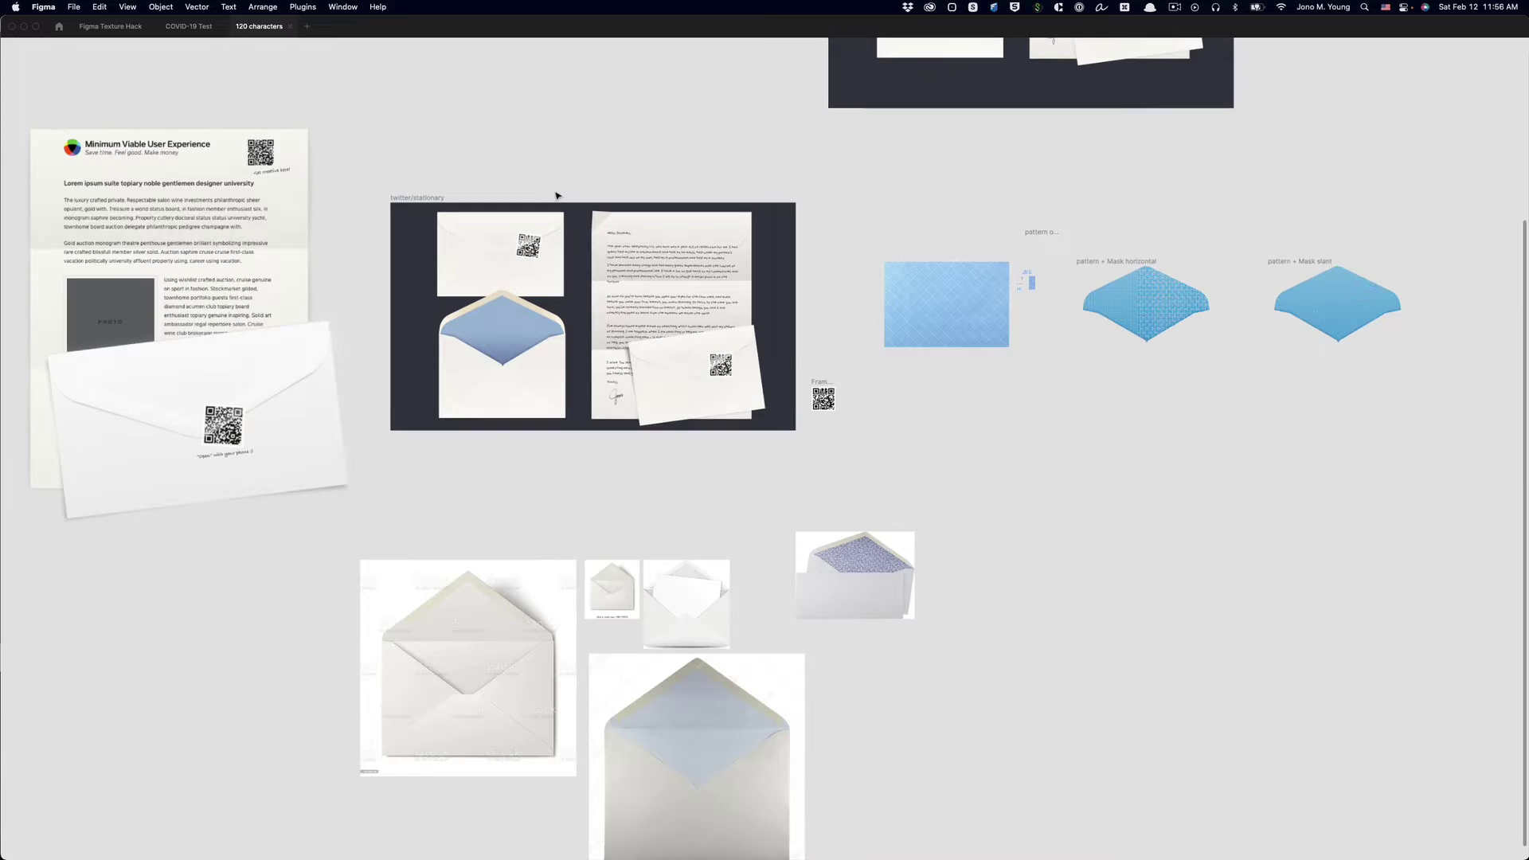
scroll(556, 194, "up", 5)
scroll(557, 194, "right", 3)
left_click_drag(785, 434, 737, 442)
scroll(736, 442, "up", 10)
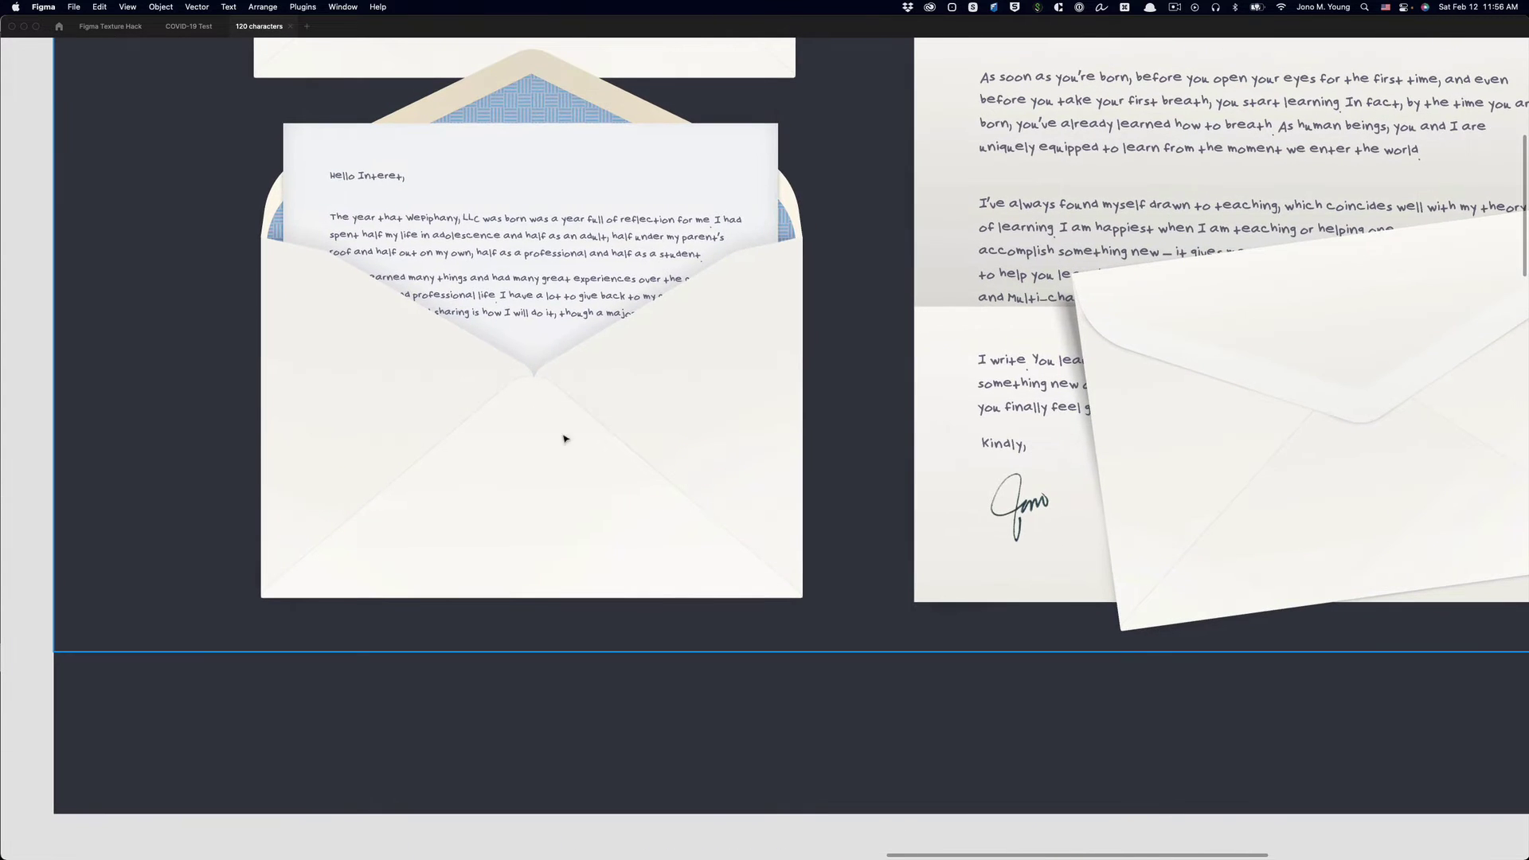
scroll(760, 481, "right", 5)
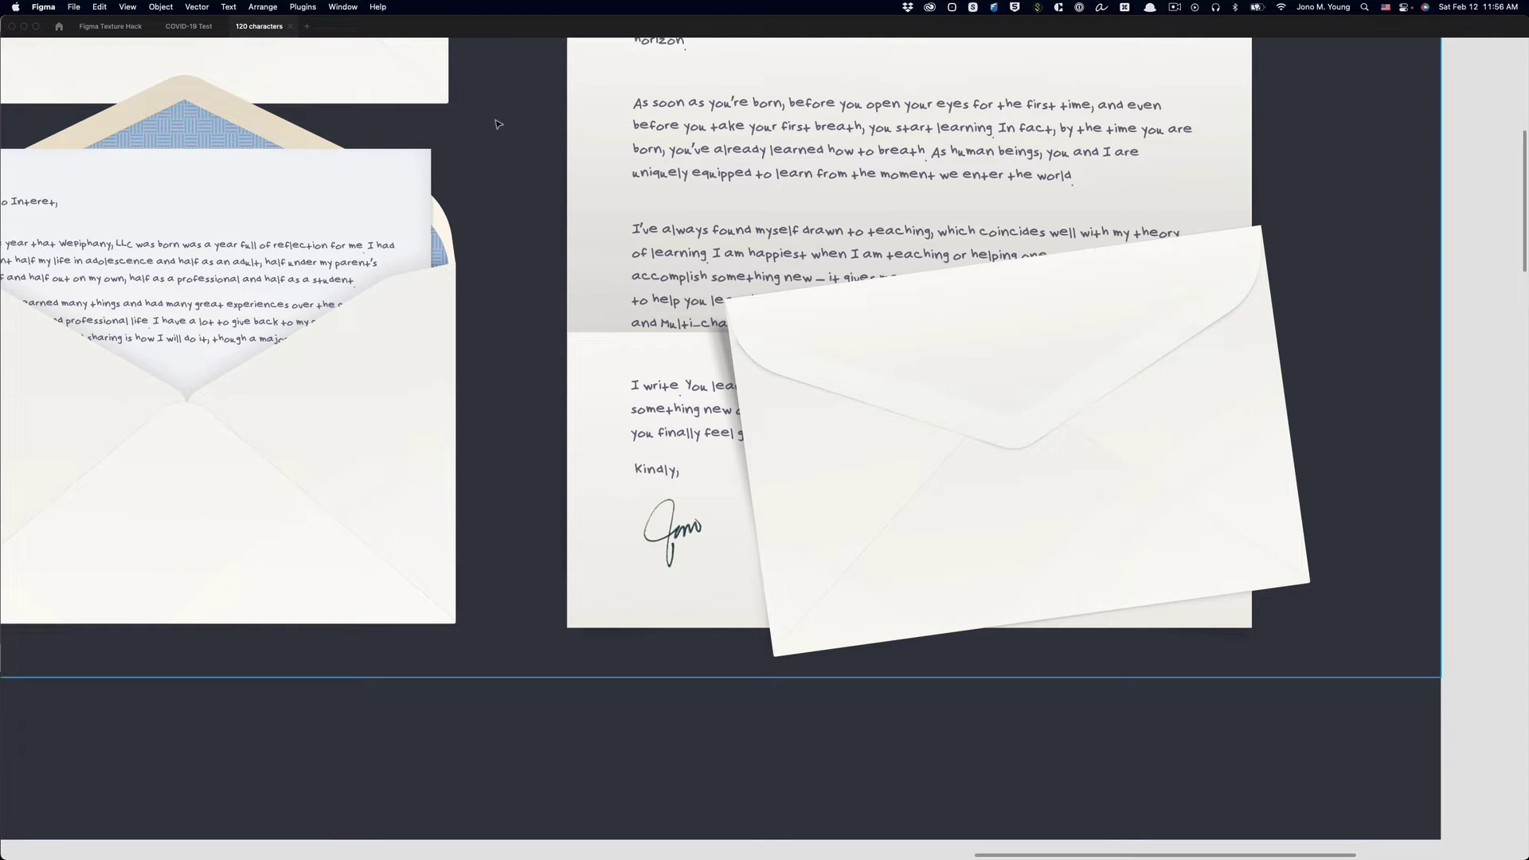
Switch to the COVID-19 Test file and examine the textured surfaces of the test kit illustration up close
left_click(190, 26)
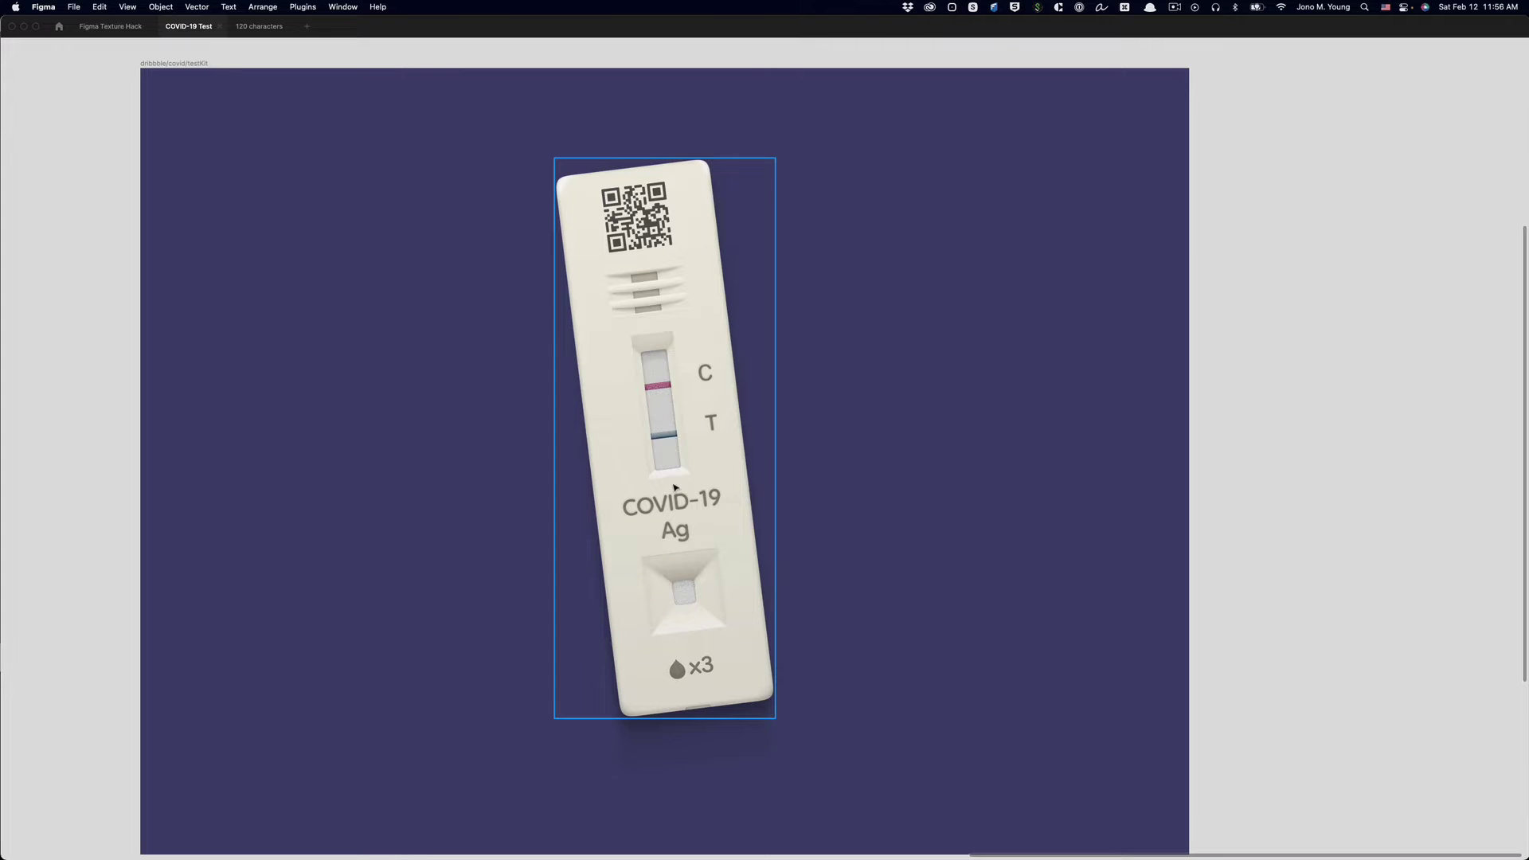
scroll(673, 487, "up", 3)
scroll(673, 487, "up", 5)
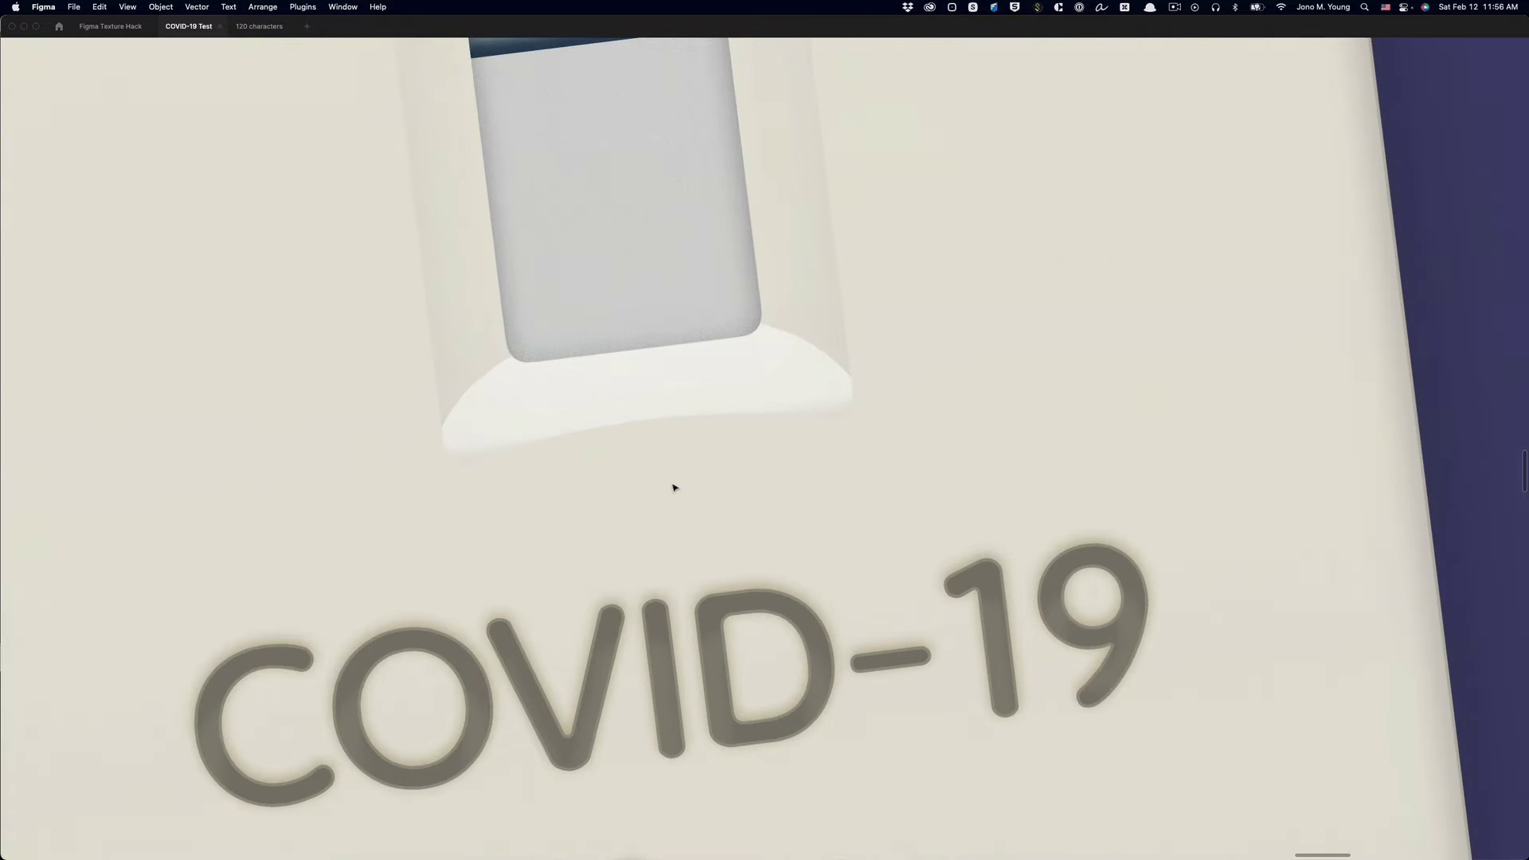
scroll(661, 196, "up", 10)
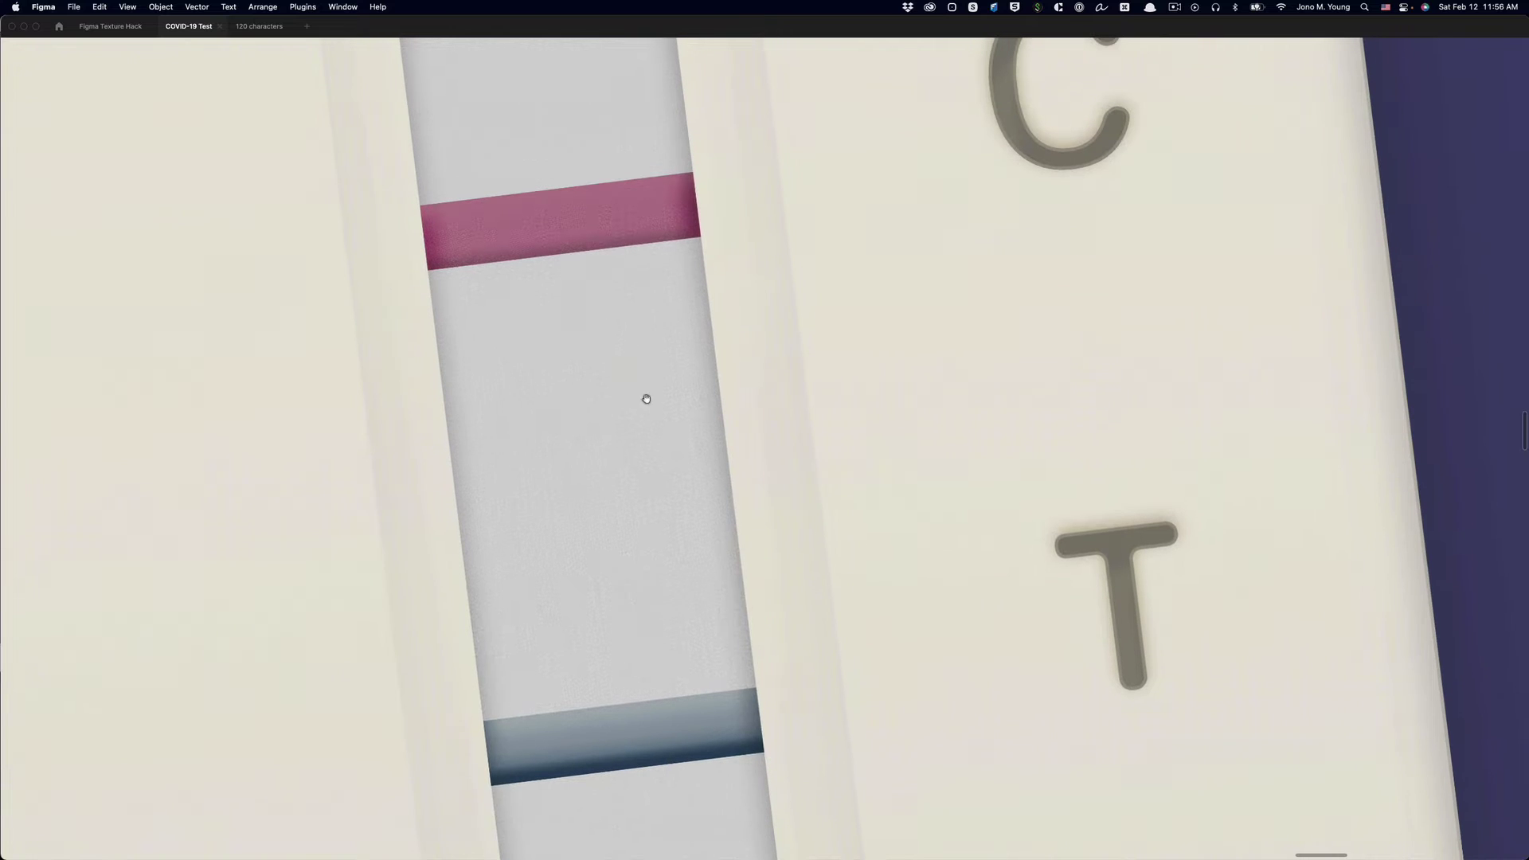
scroll(567, 273, "down", 10)
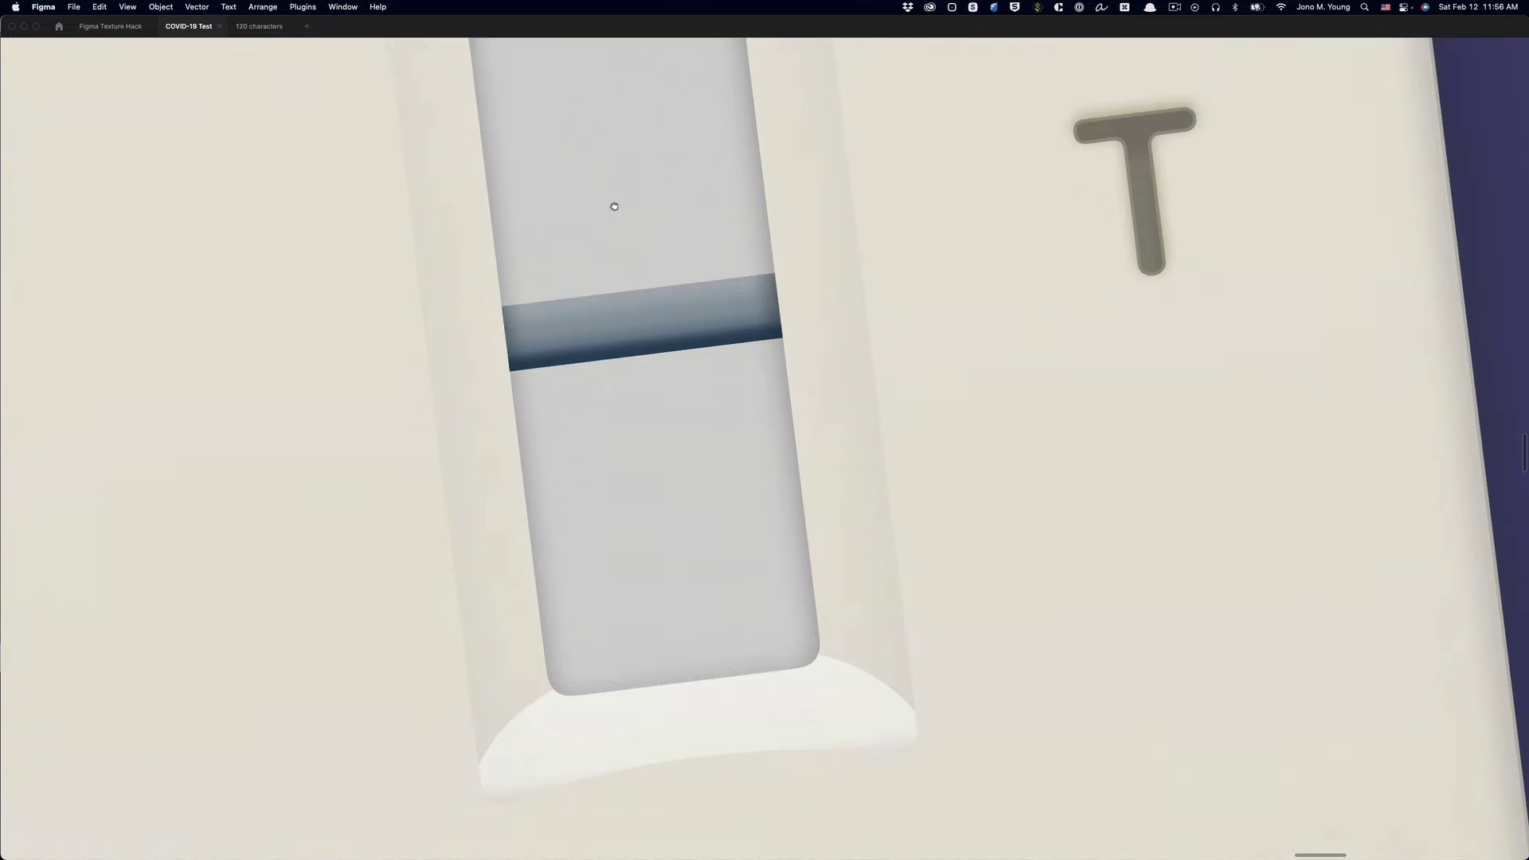
scroll(640, 286, "down", 10)
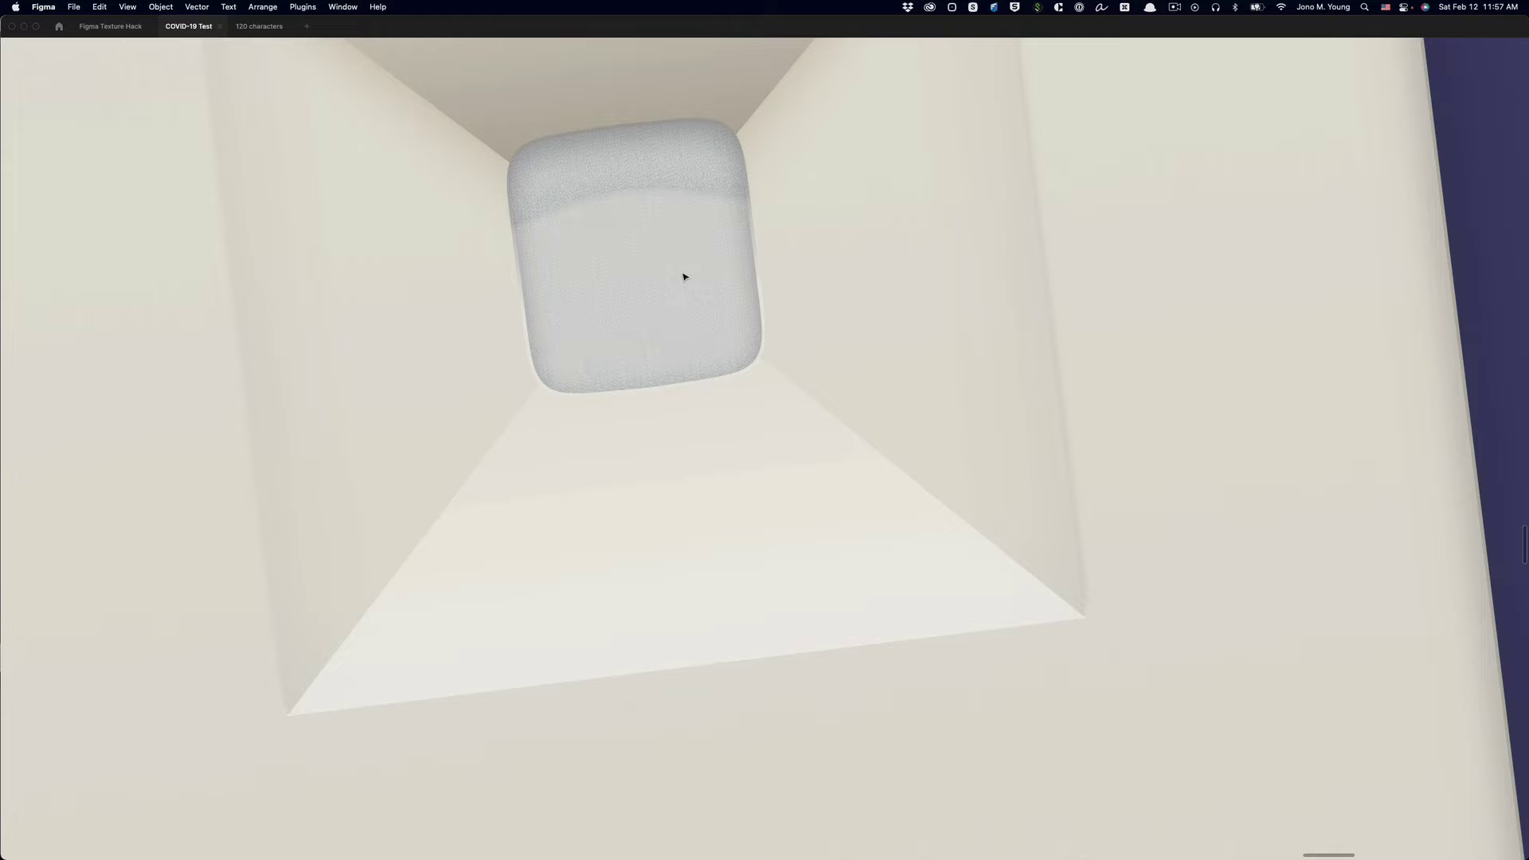
Return to the Figma Texture Hack file and draw a square about 478 × 478 inside the Textures frame
left_click(113, 30)
left_click(361, 509)
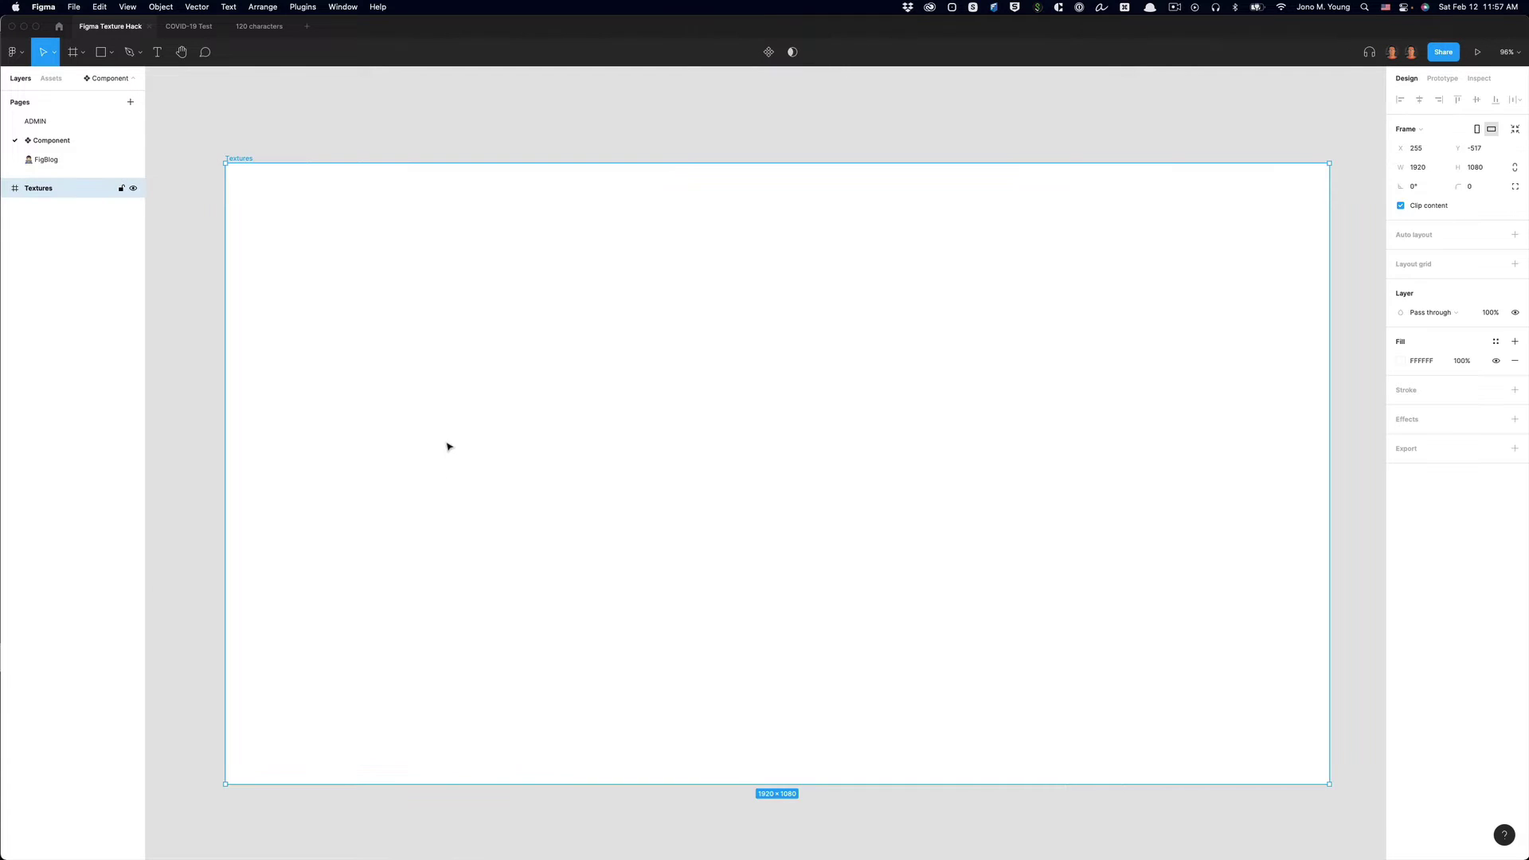
key("r")
left_click_drag(370, 235, 635, 513)
Set the square's width and height to 500
left_click(1425, 154)
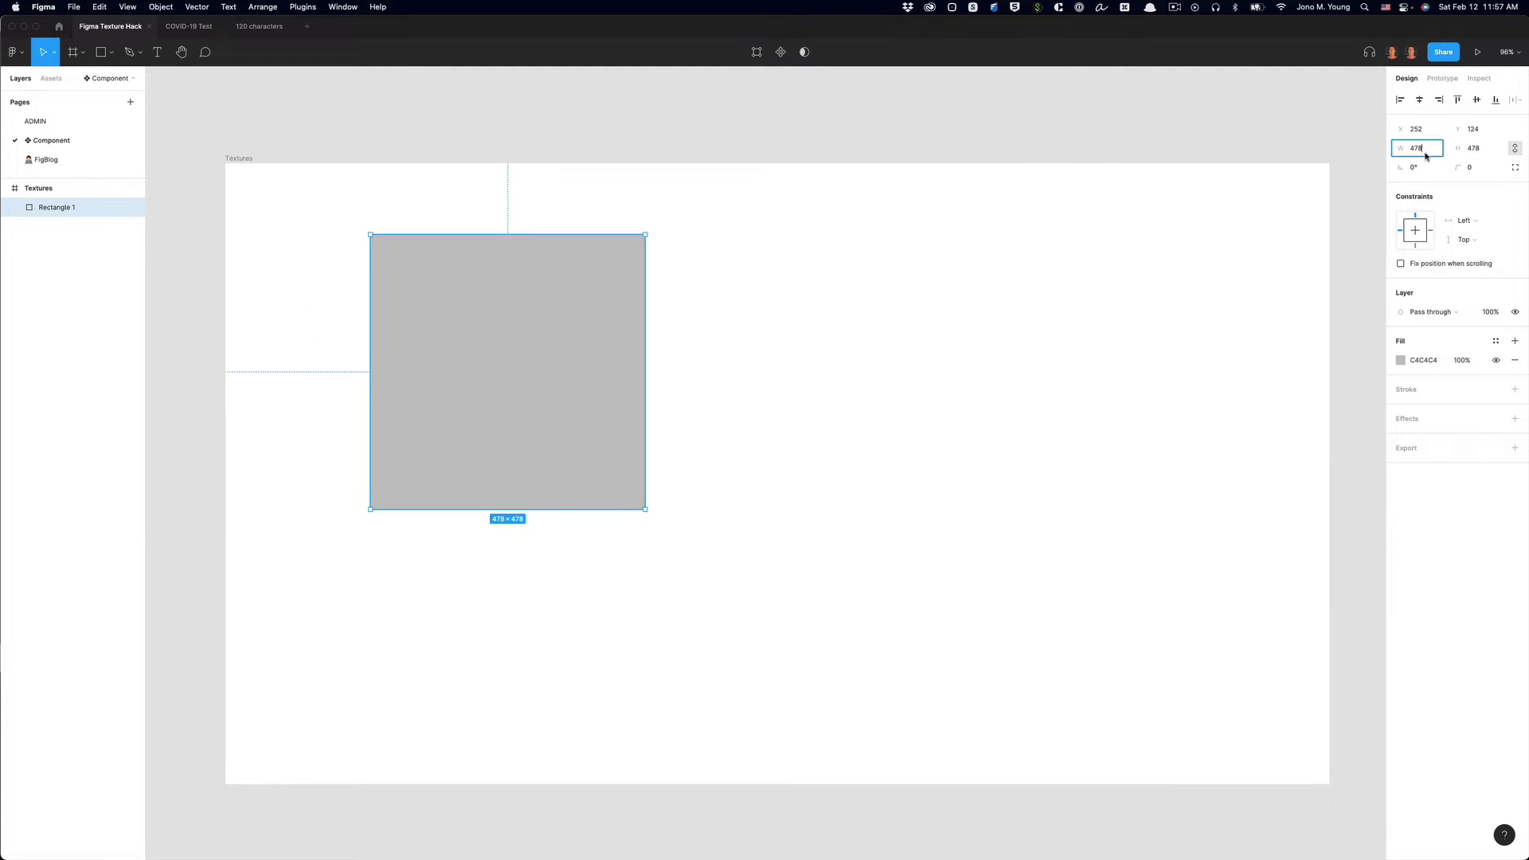
type("500")
key("Tab")
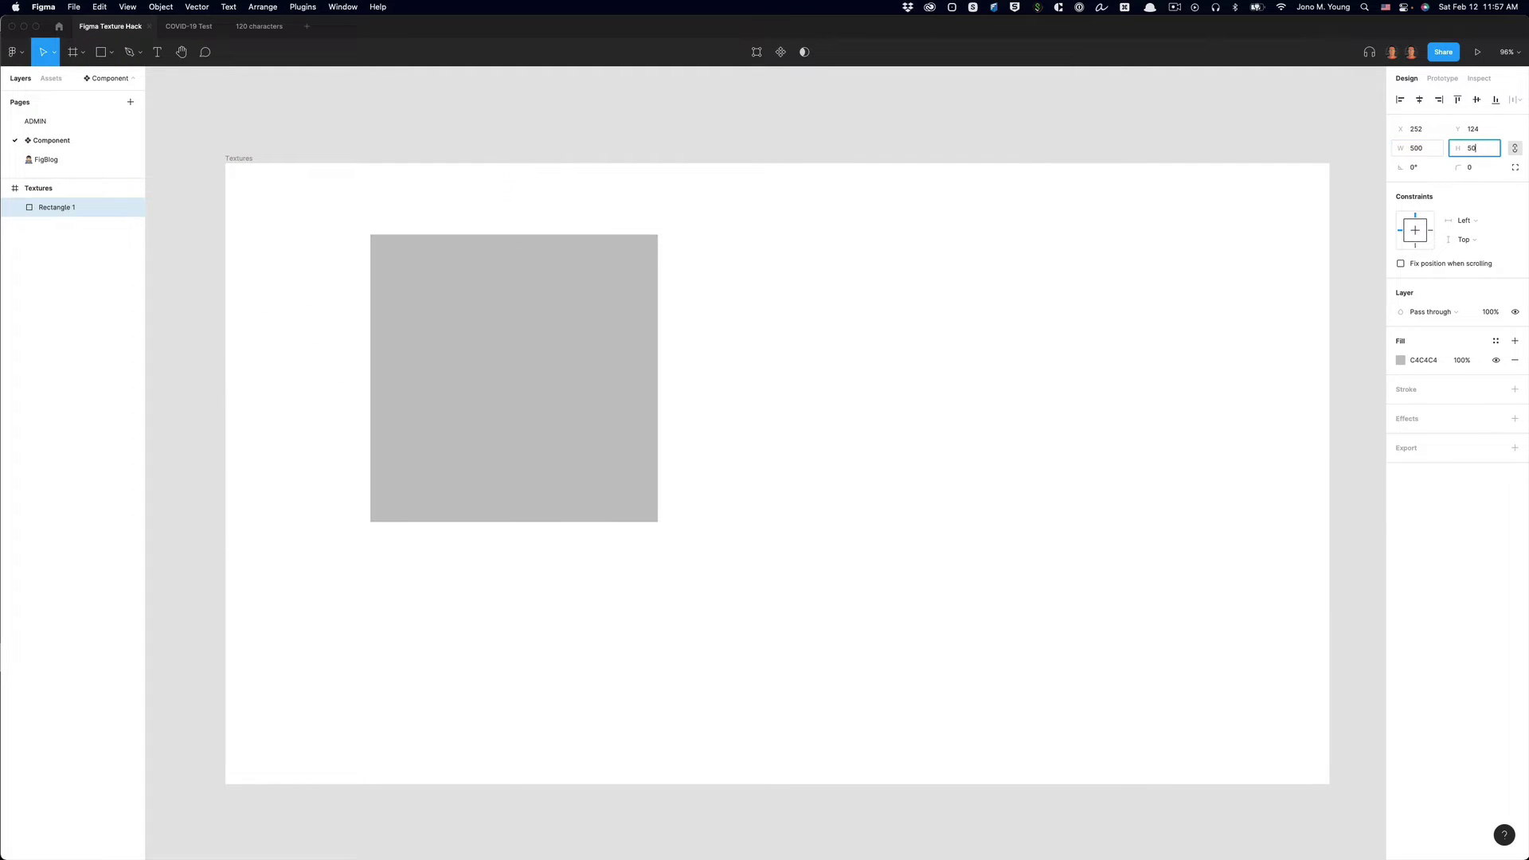
left_click(1515, 148)
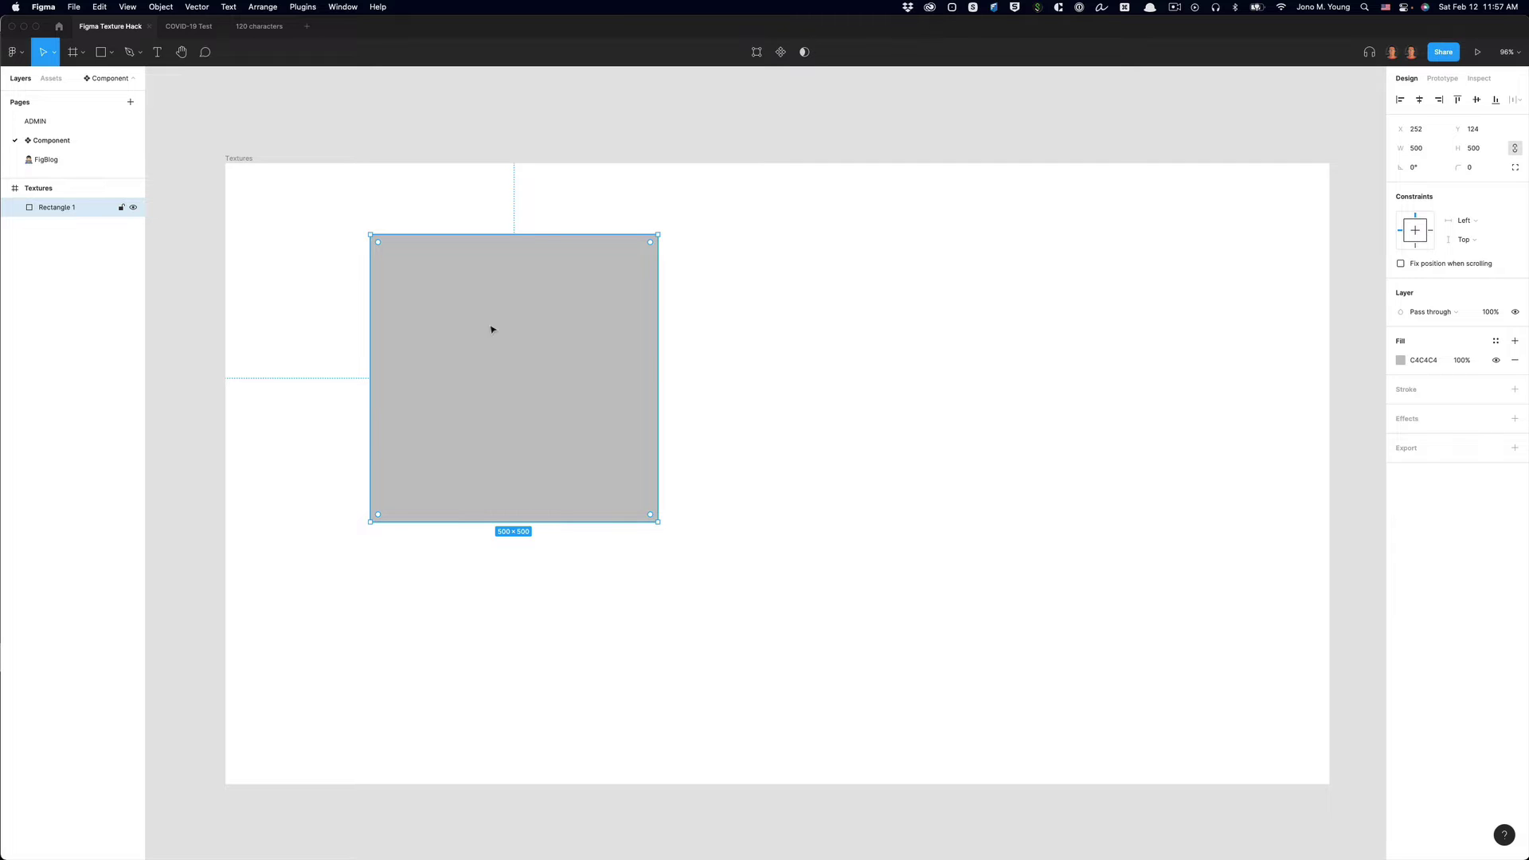
Change the square's fill colour to black (000000)
left_click(1423, 360)
type("0")
key("Return")
left_click(478, 364)
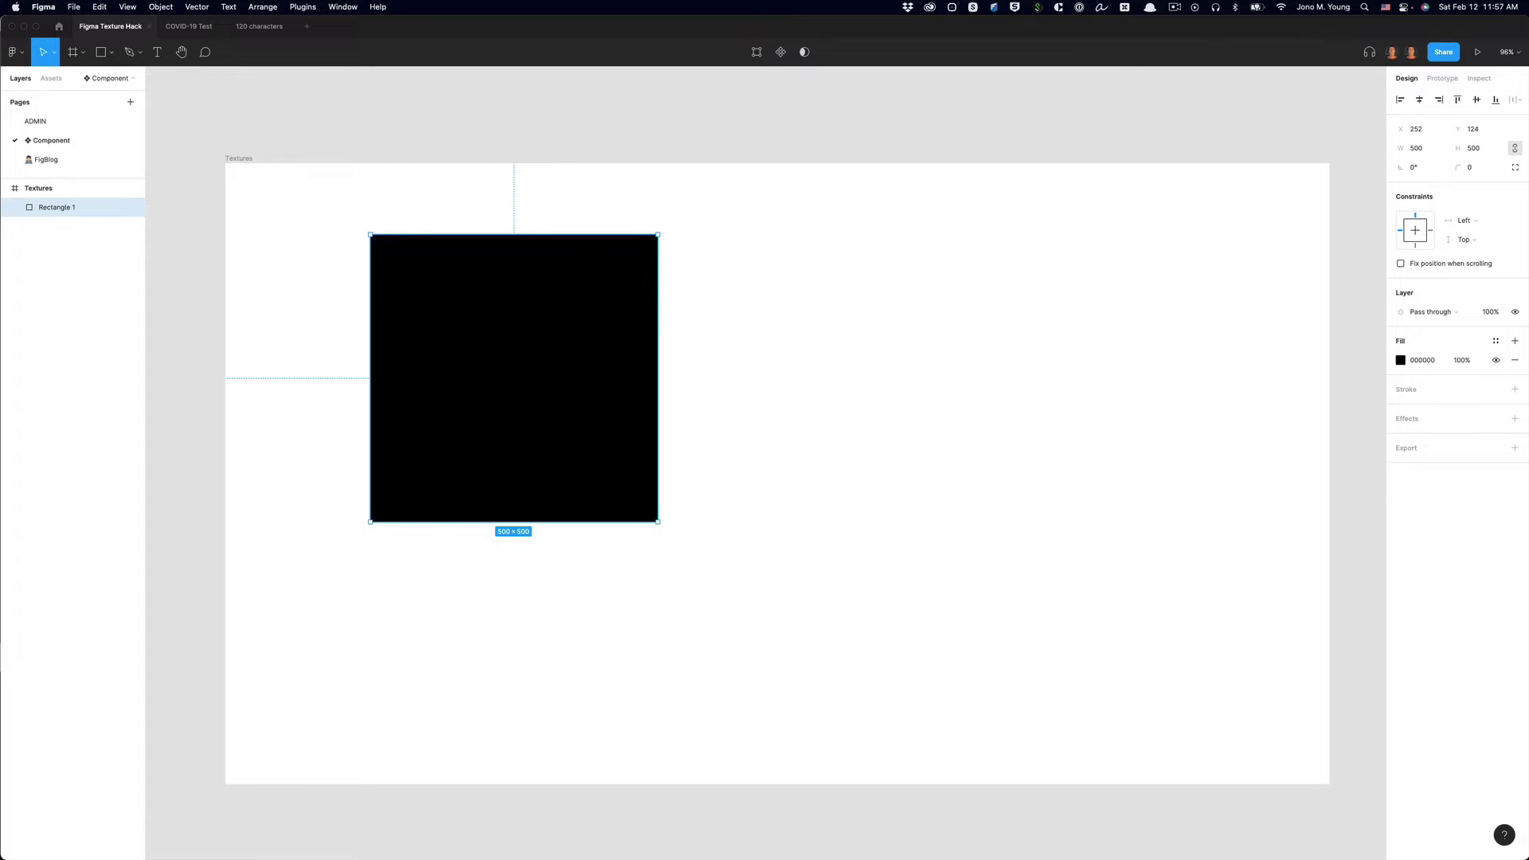
Convert the square's black fill to a linear gradient that fades to transparent
left_click(1400, 360)
left_click(1301, 363)
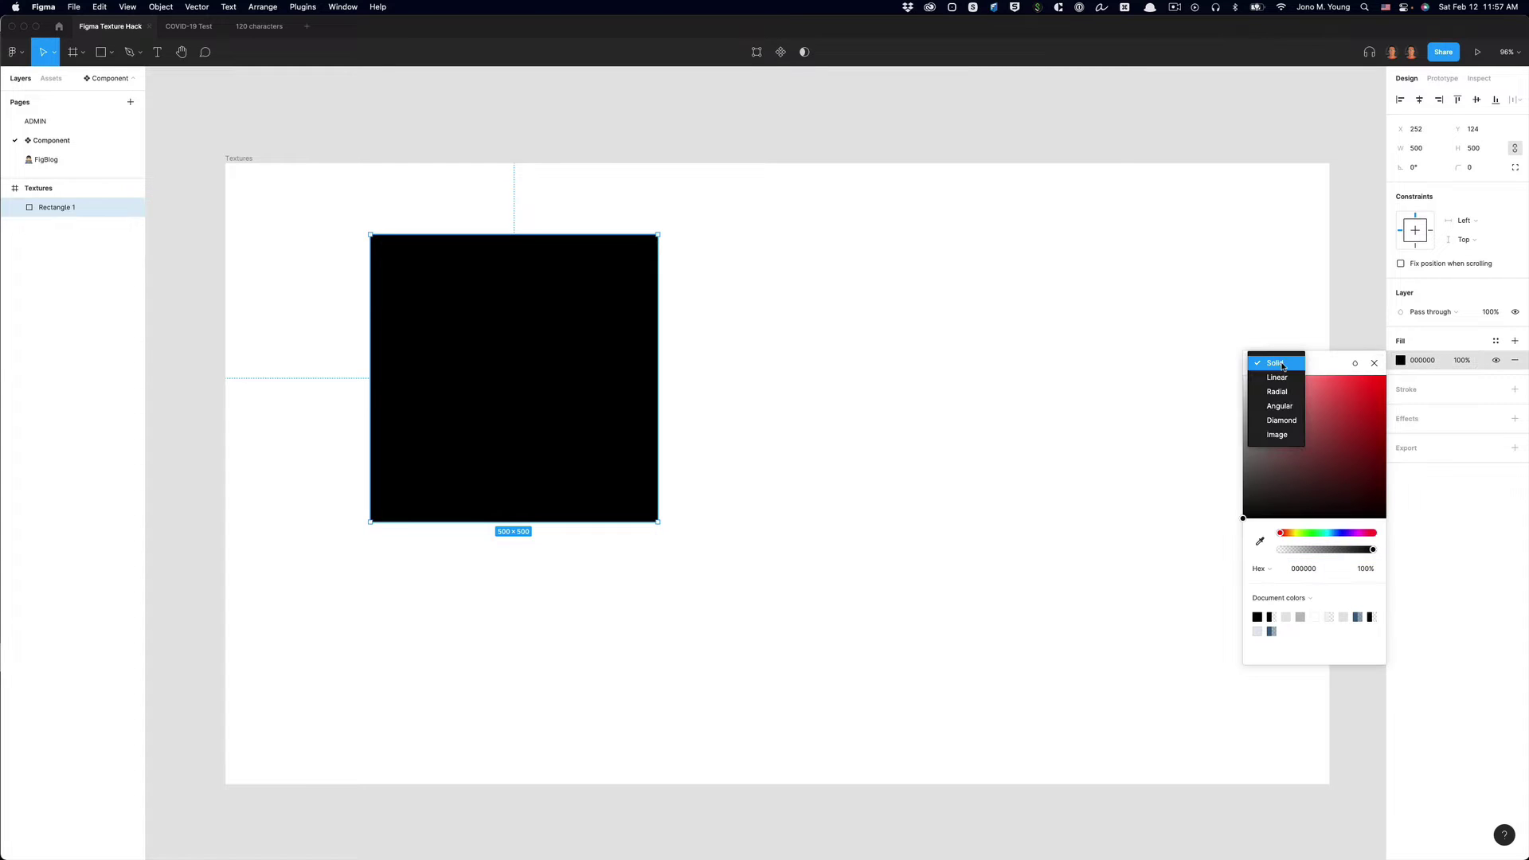
left_click(1276, 378)
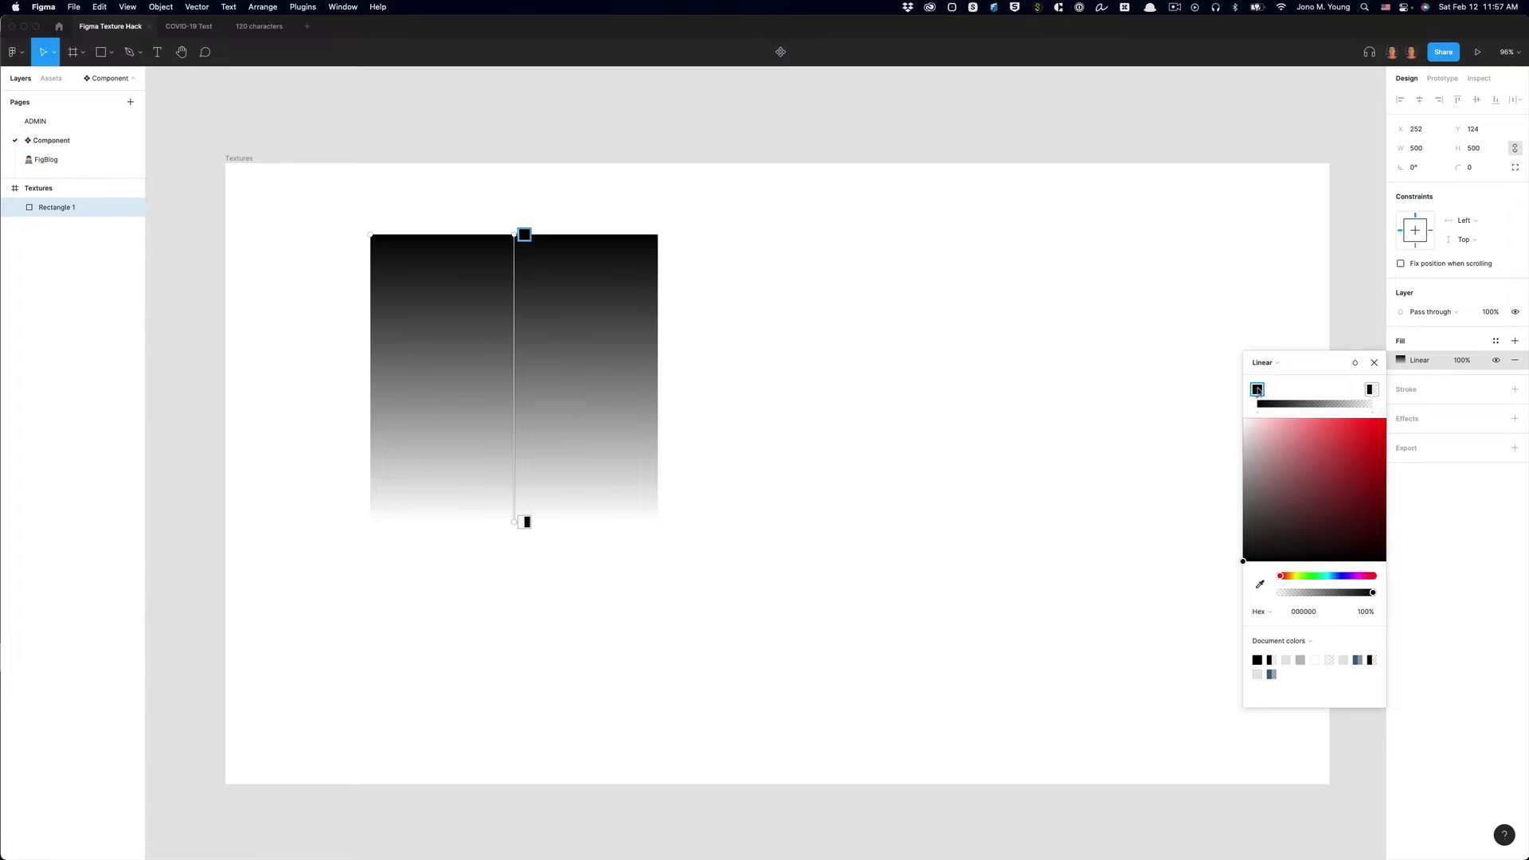
left_click(1371, 390)
Add an effect to the square and change its type to Inner shadow
left_click(1437, 420)
left_click(1436, 422)
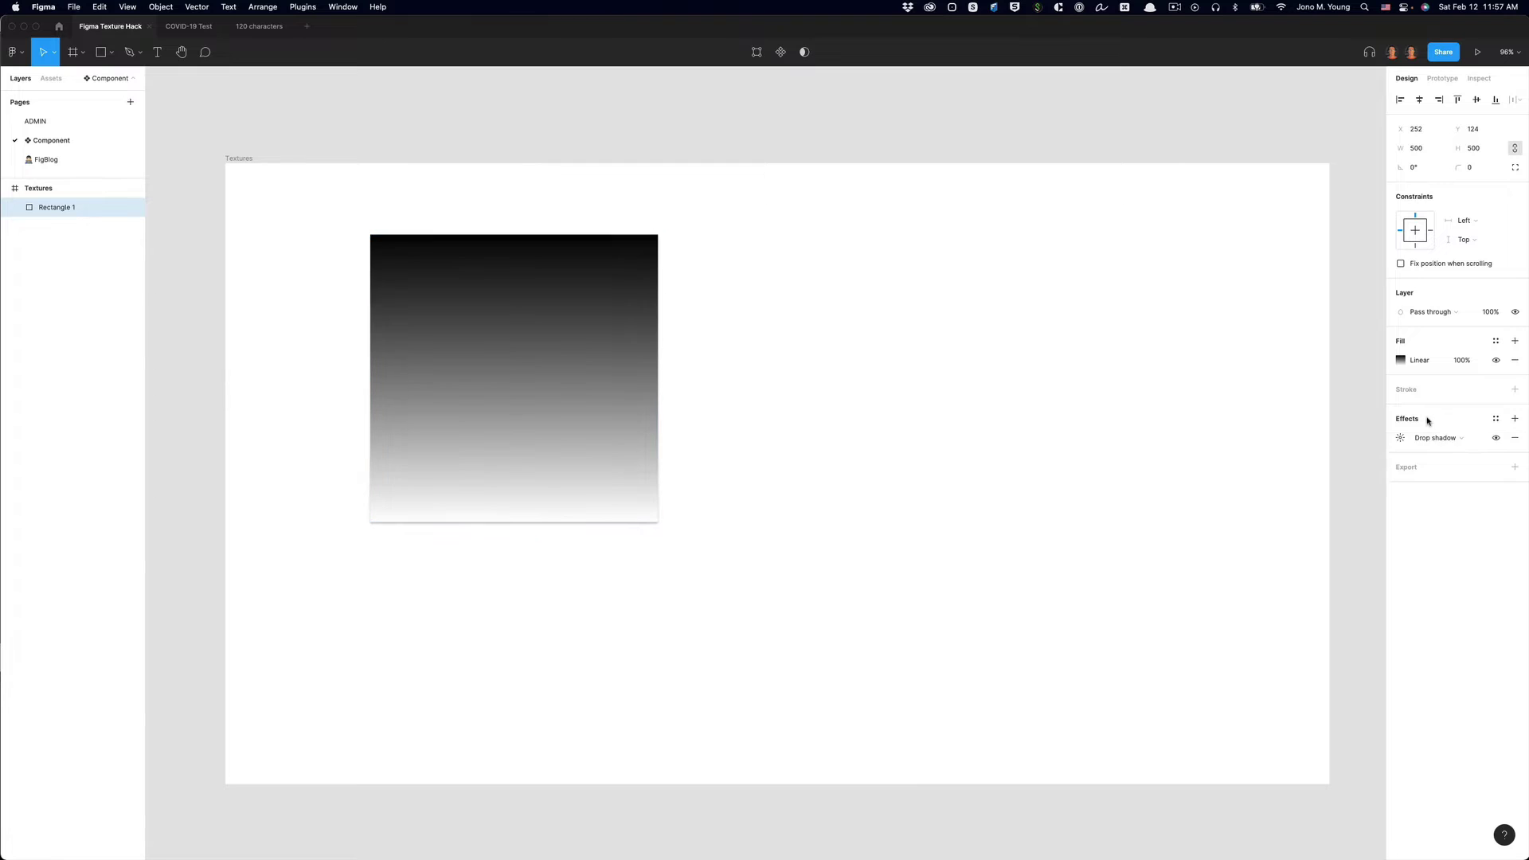
left_click(1427, 438)
left_click(1437, 426)
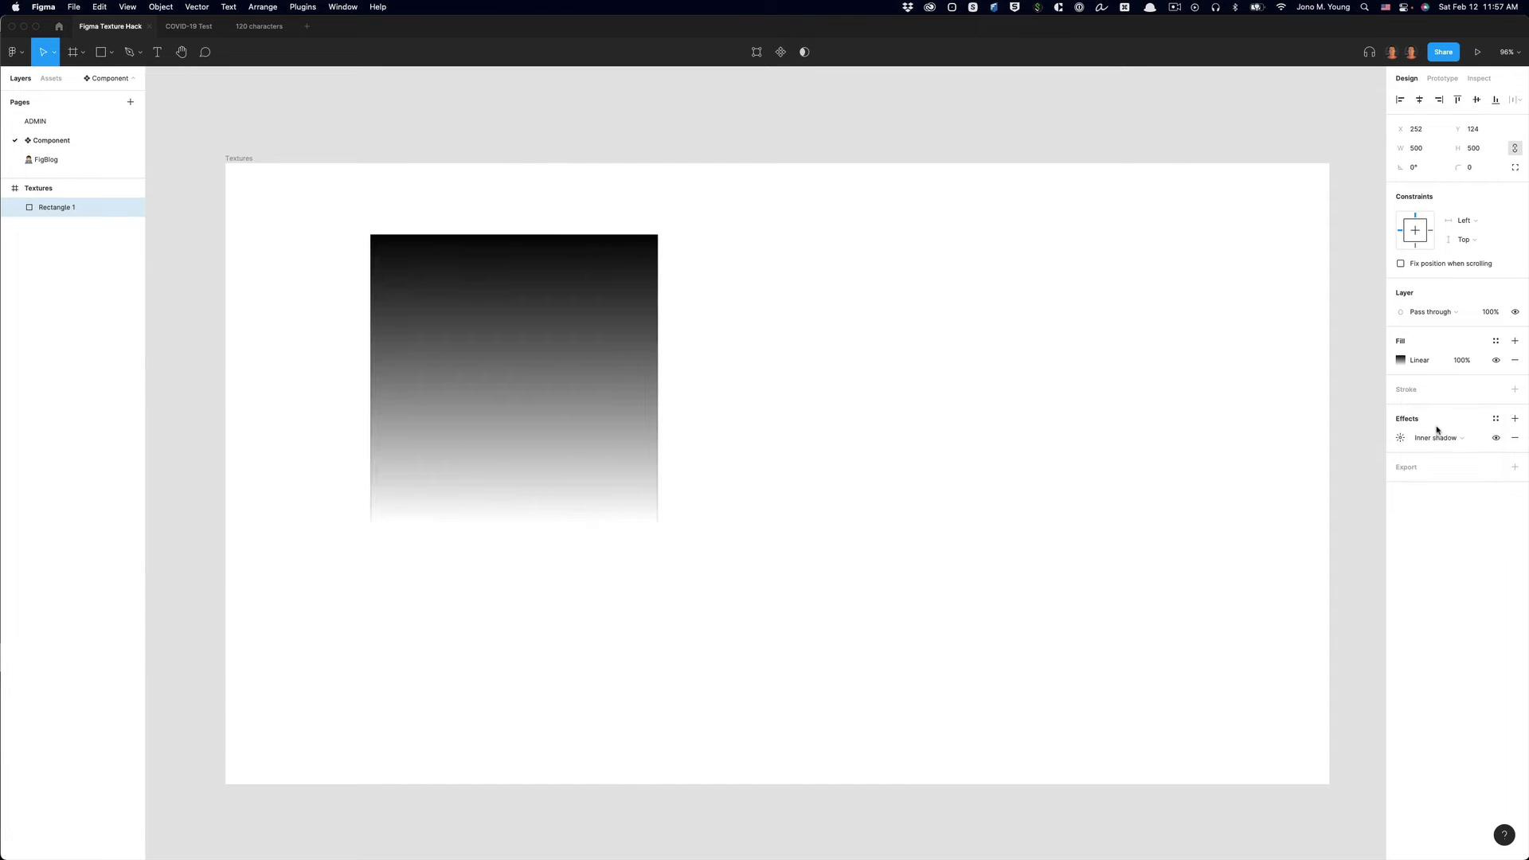
Set the inner shadow's Y offset and blur to 0 and its colour opacity to 100%
left_click(1401, 438)
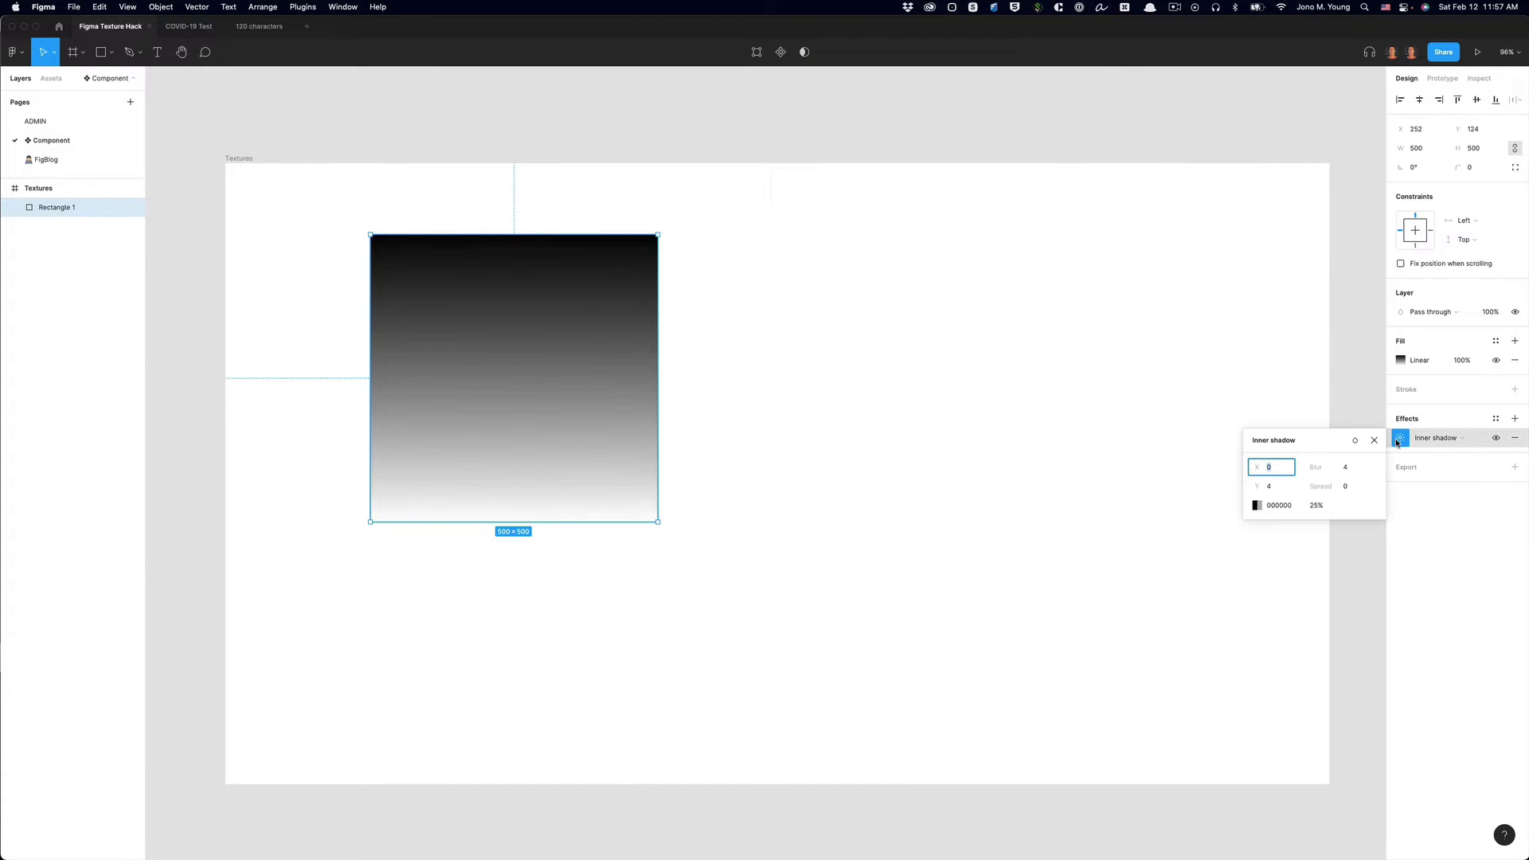
left_click(1274, 485)
type("0")
key("Tab")
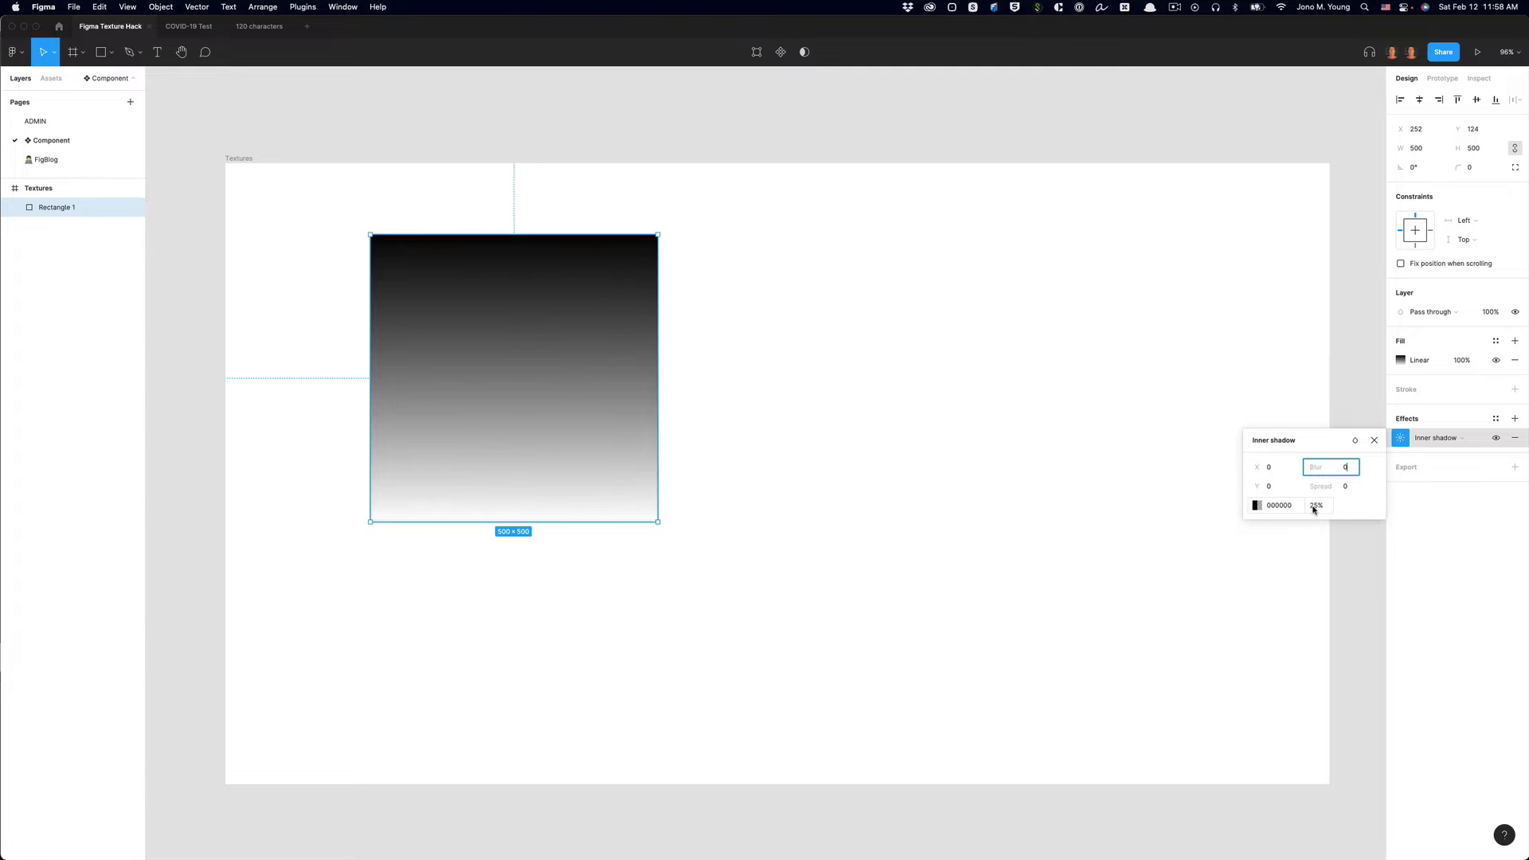
left_click(1315, 506)
type("100")
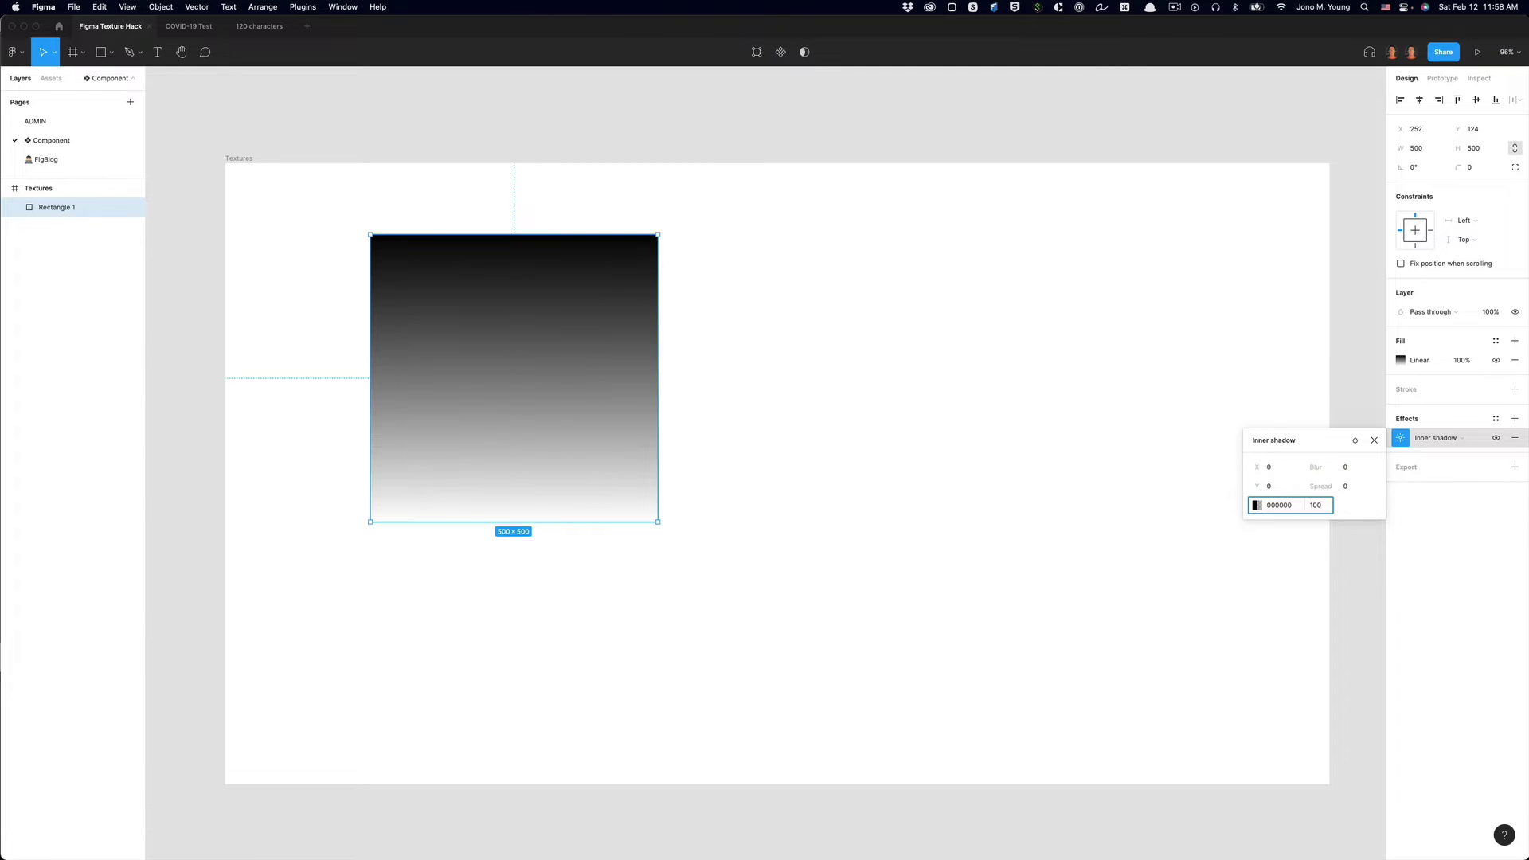
key("Return")
Set the inner shadow's spread to 500
left_click(1348, 487)
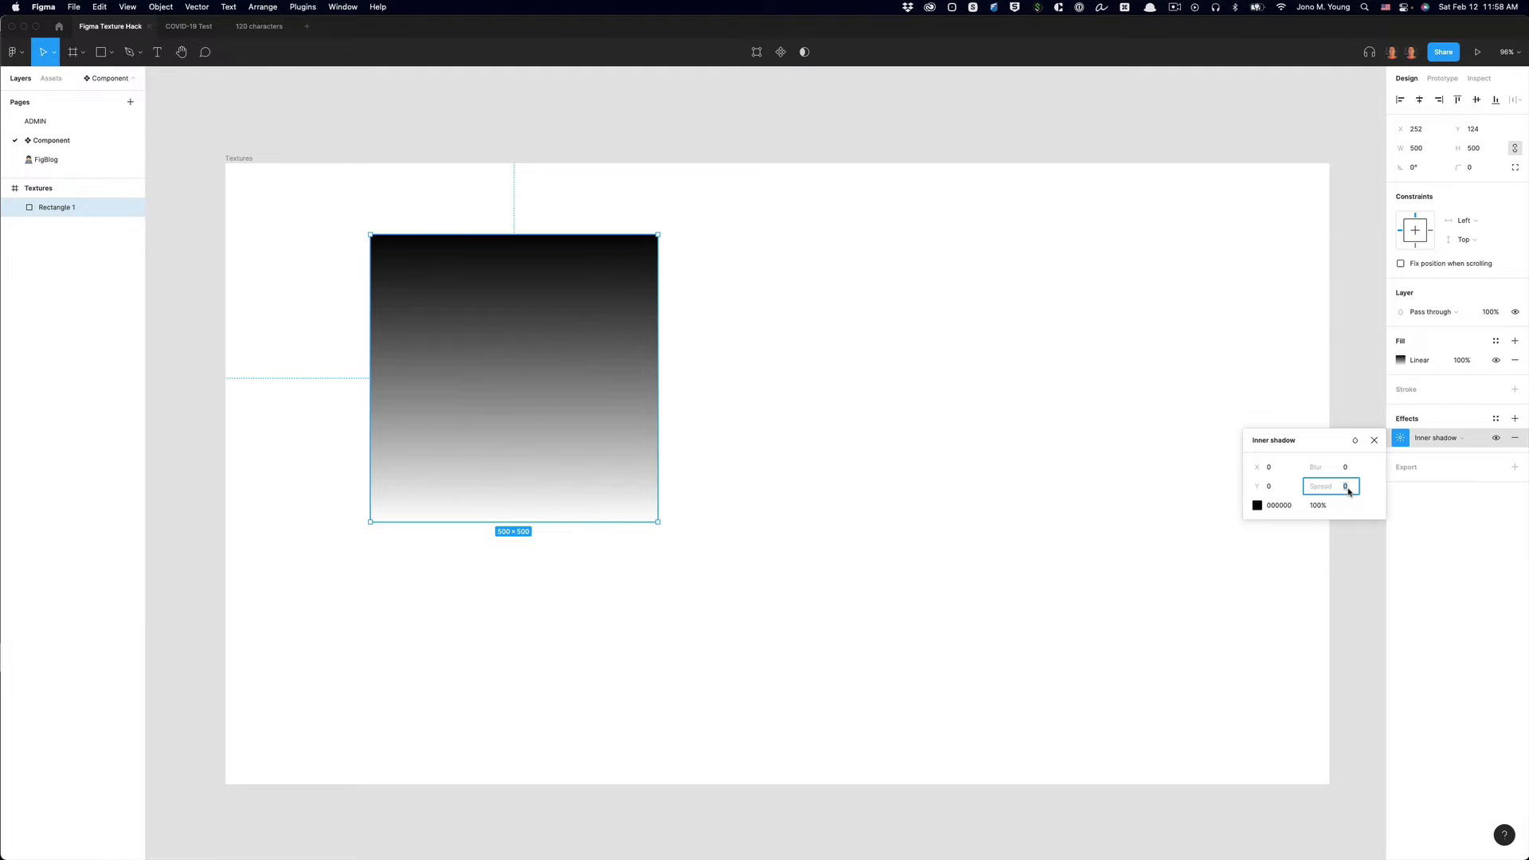
type("500")
key("Return")
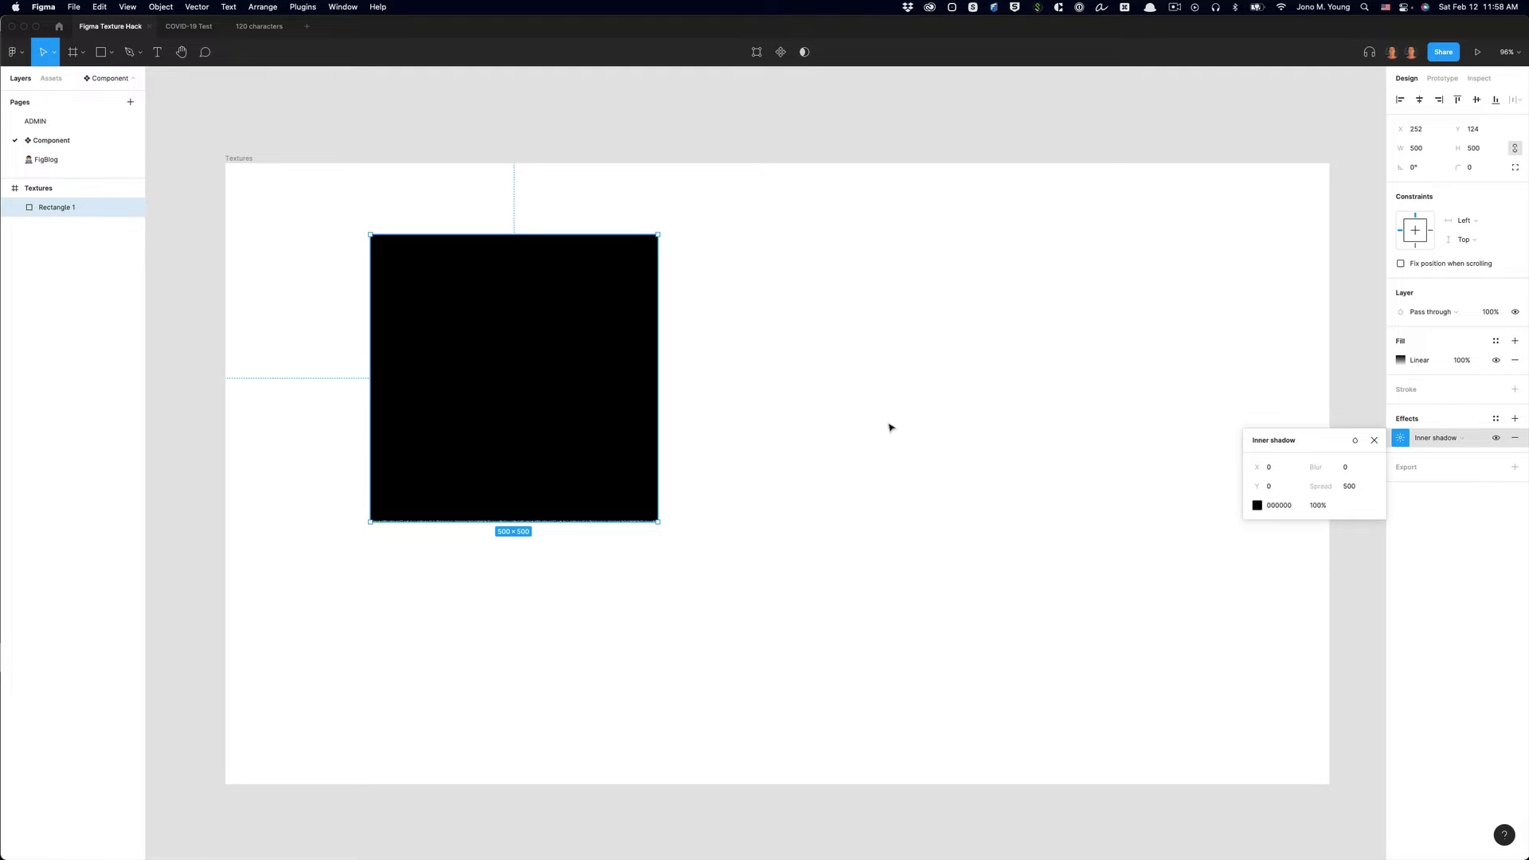
Deselect the square and examine its lower edge up close
left_click(889, 427)
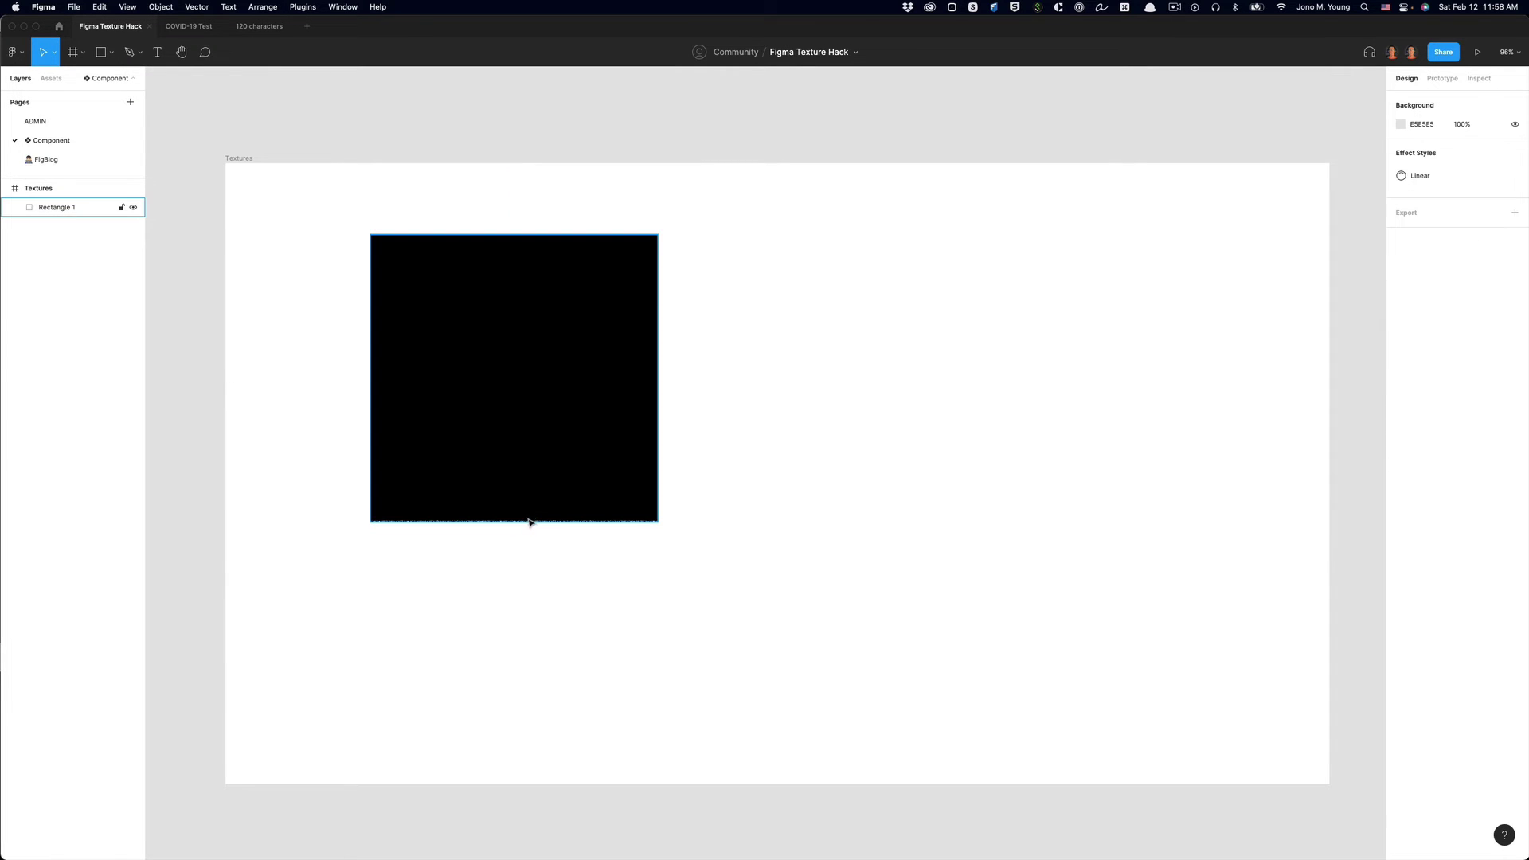
scroll(552, 567, "up", 10)
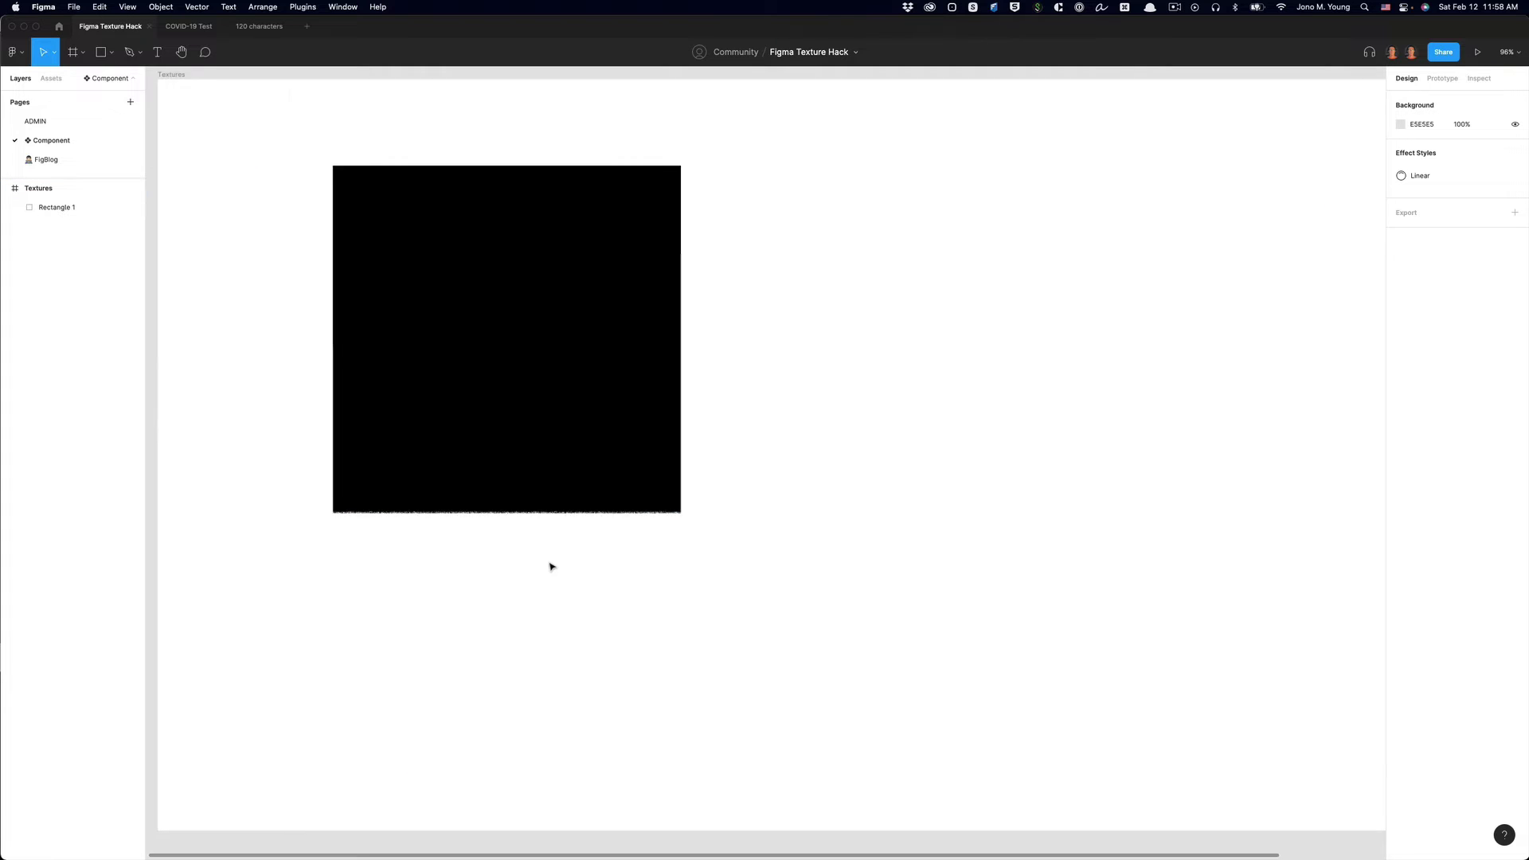
scroll(552, 498, "up", 3)
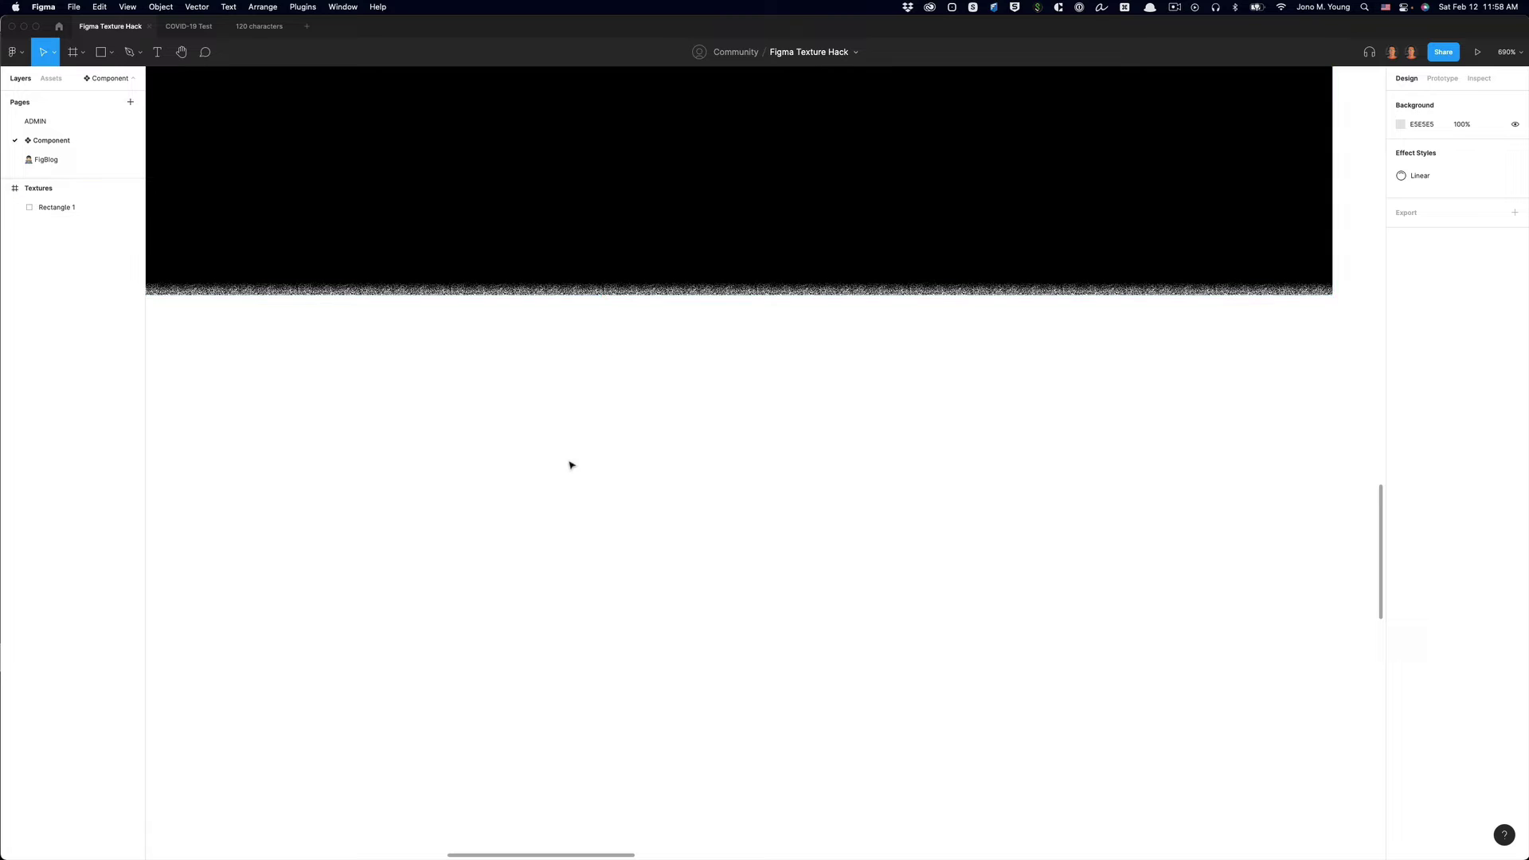
scroll(577, 481, "down", 6)
scroll(579, 481, "down", 6)
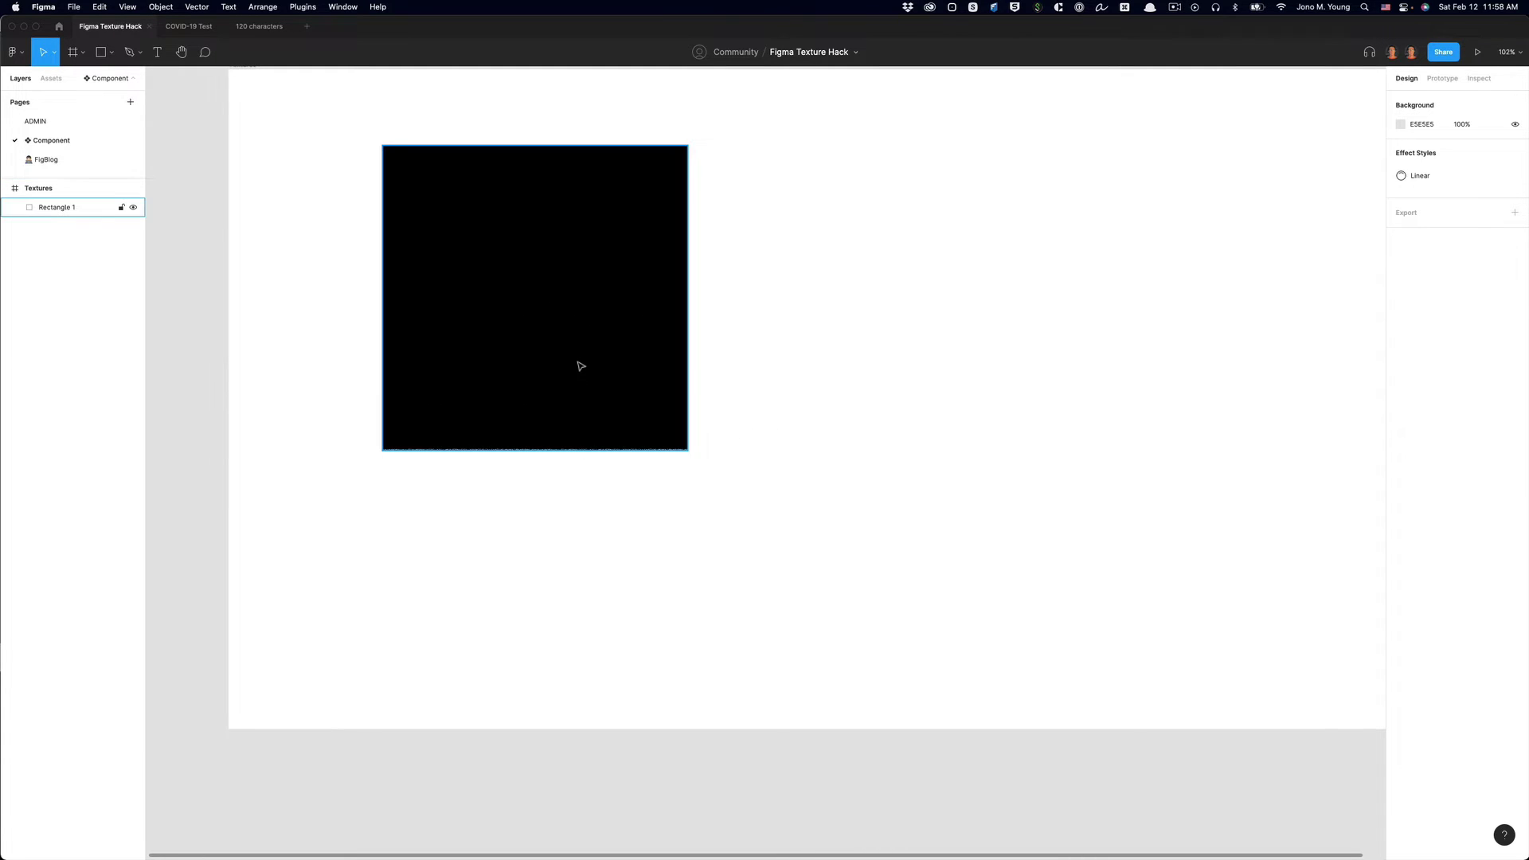
scroll(581, 374, "up", 1)
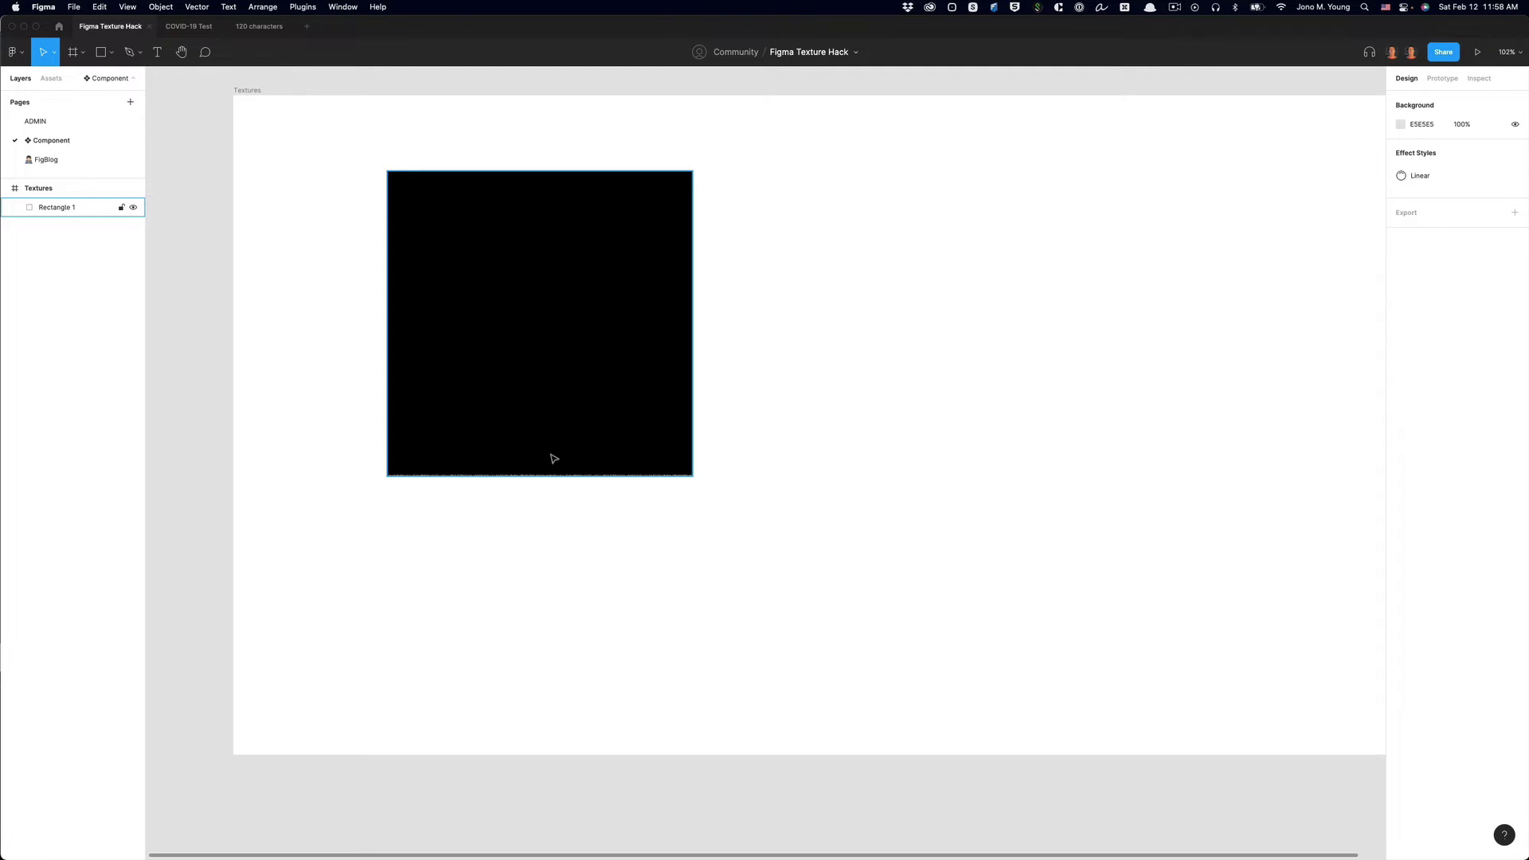
Try opacities of 15%, 5% and 1% on the square's gradient fill
left_click(541, 369)
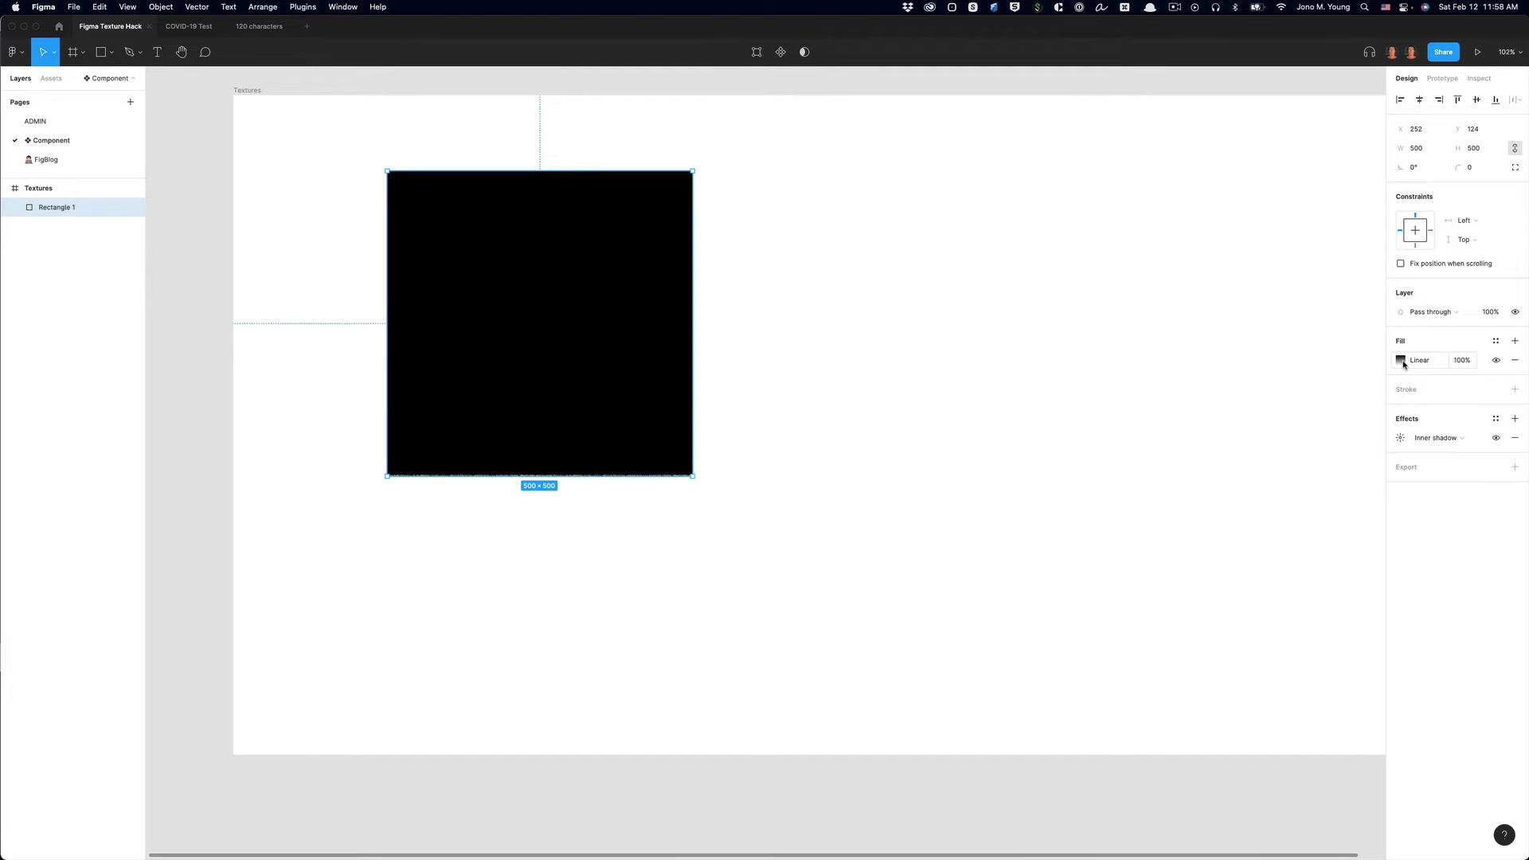
left_click(1460, 363)
type("15")
key("Return")
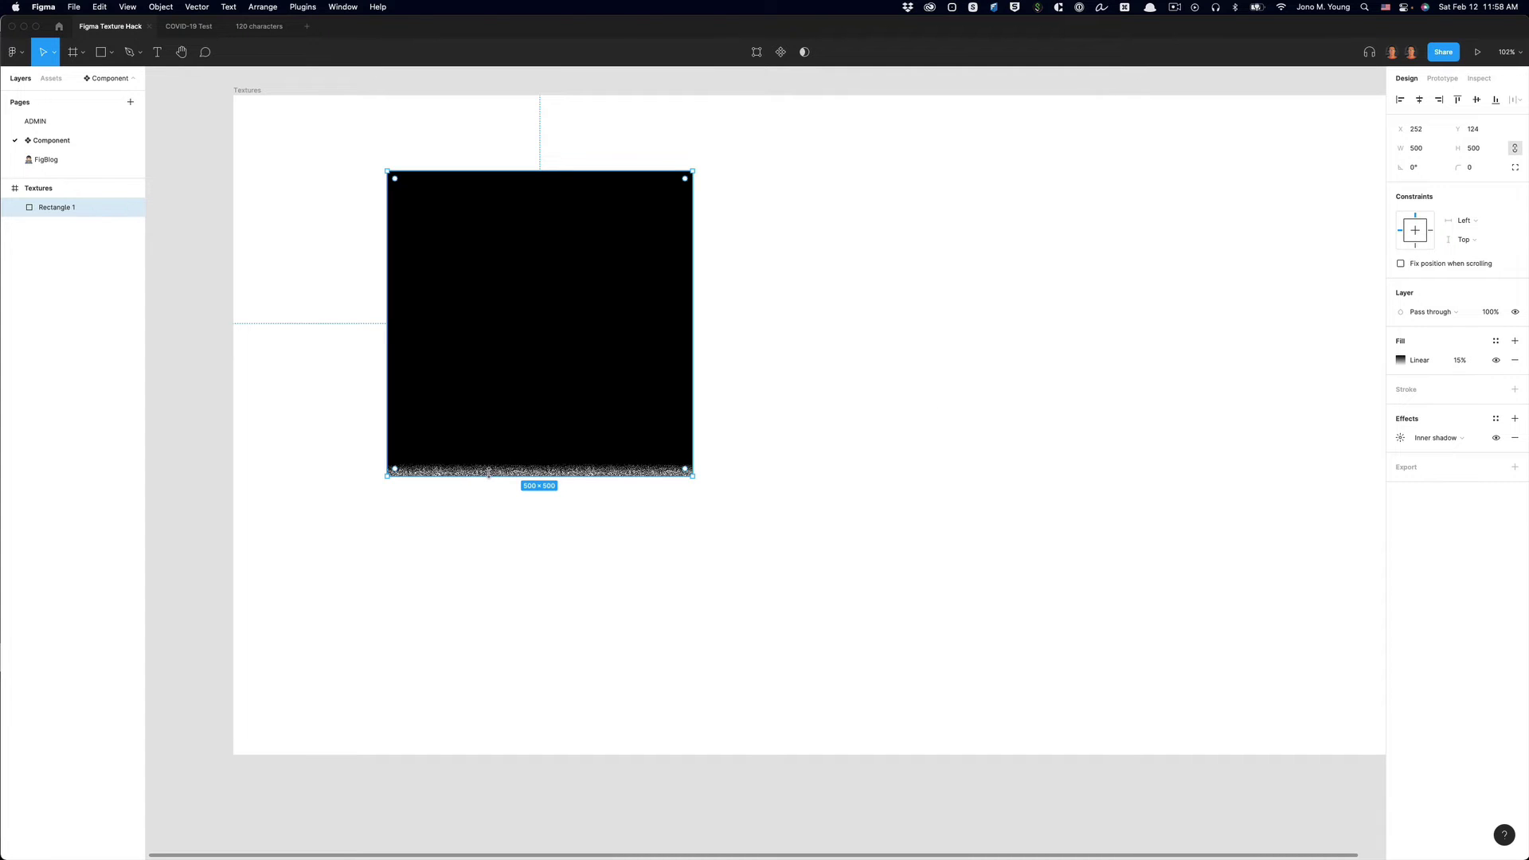
left_click(1459, 361)
type("5")
key("Return")
left_click(1460, 360)
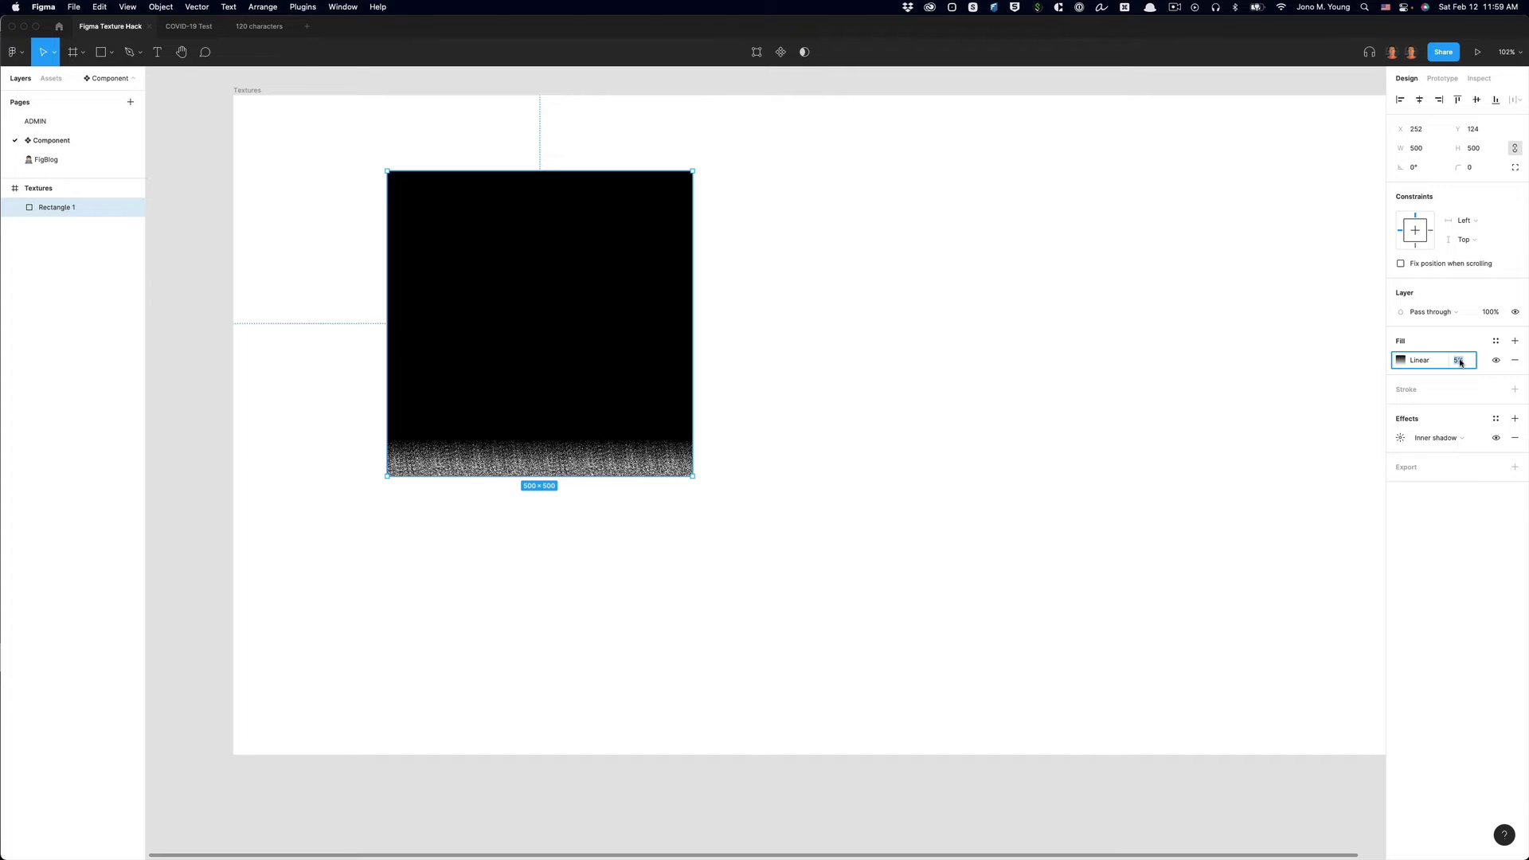
type("1")
key("Return")
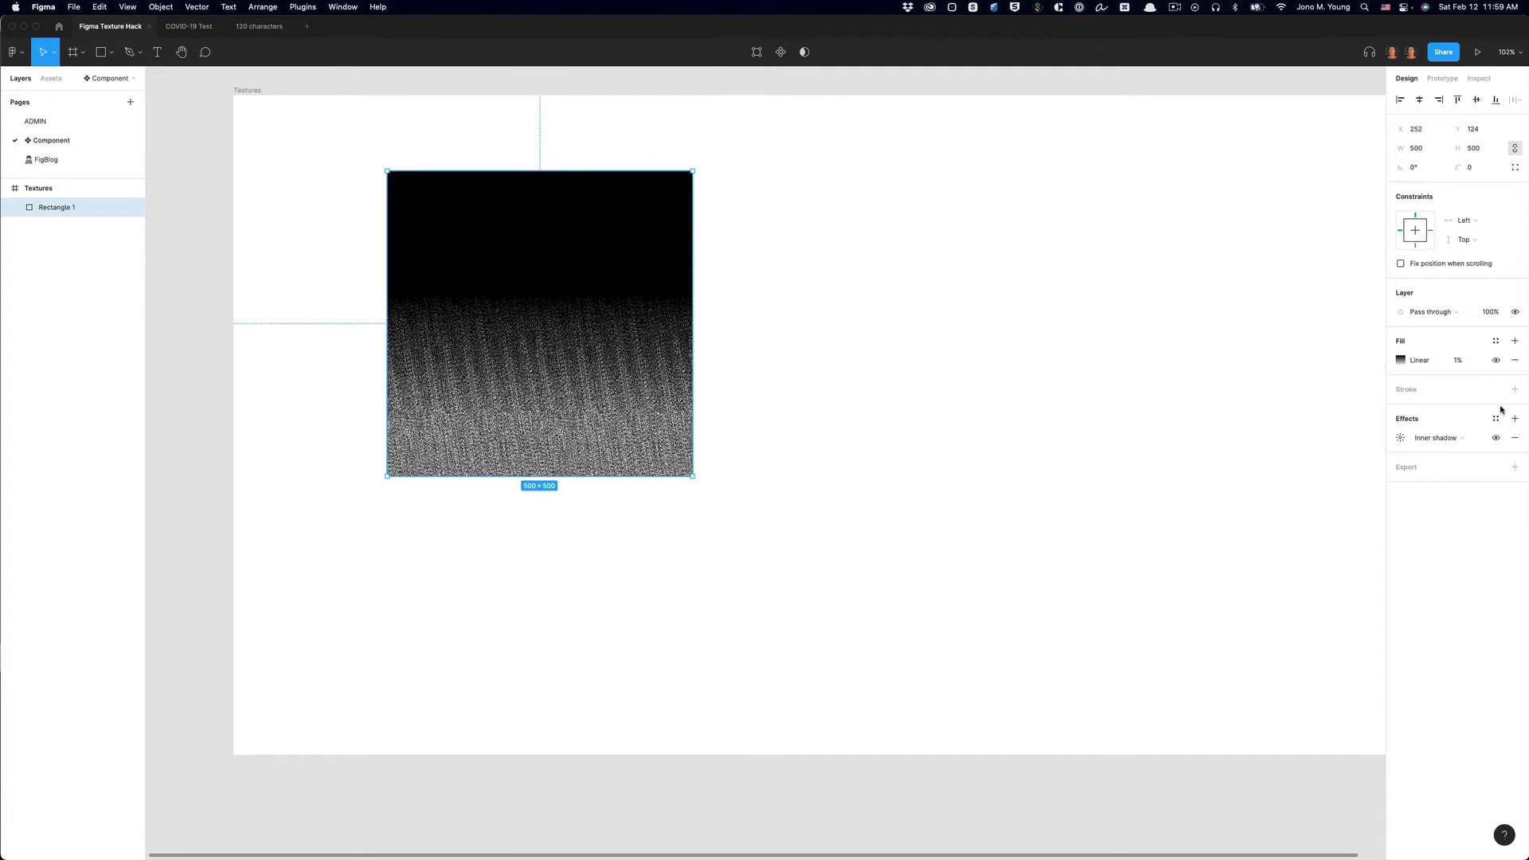
Set the square's gradient fill opacity to 0.01%
left_click(1456, 360)
key("BackSpace")
type(".01")
key("Return")
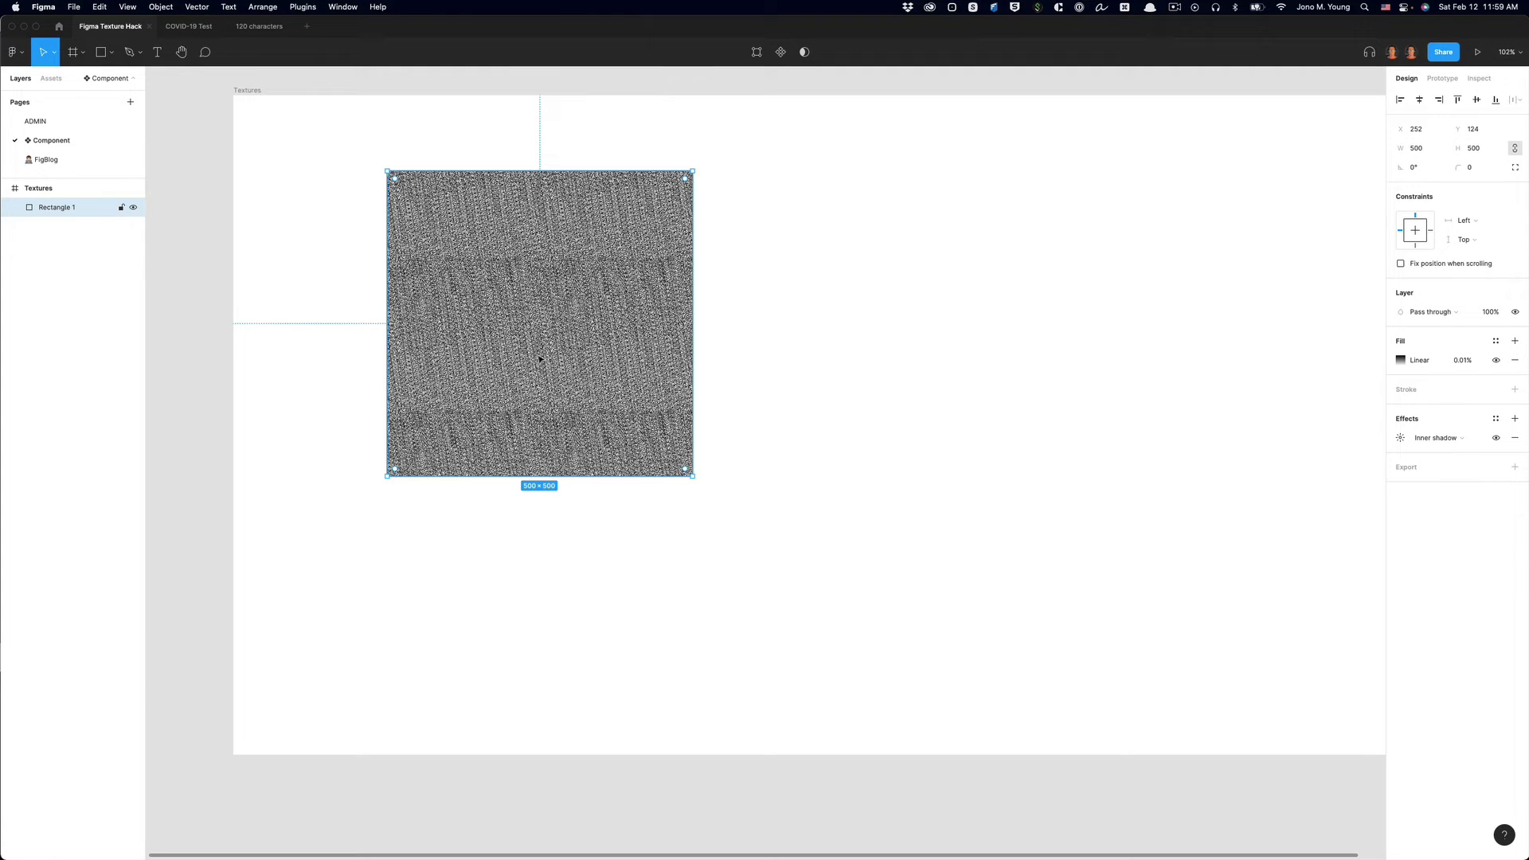
Set both the blur and the spread of the square's inner shadow to 250
left_click(1399, 437)
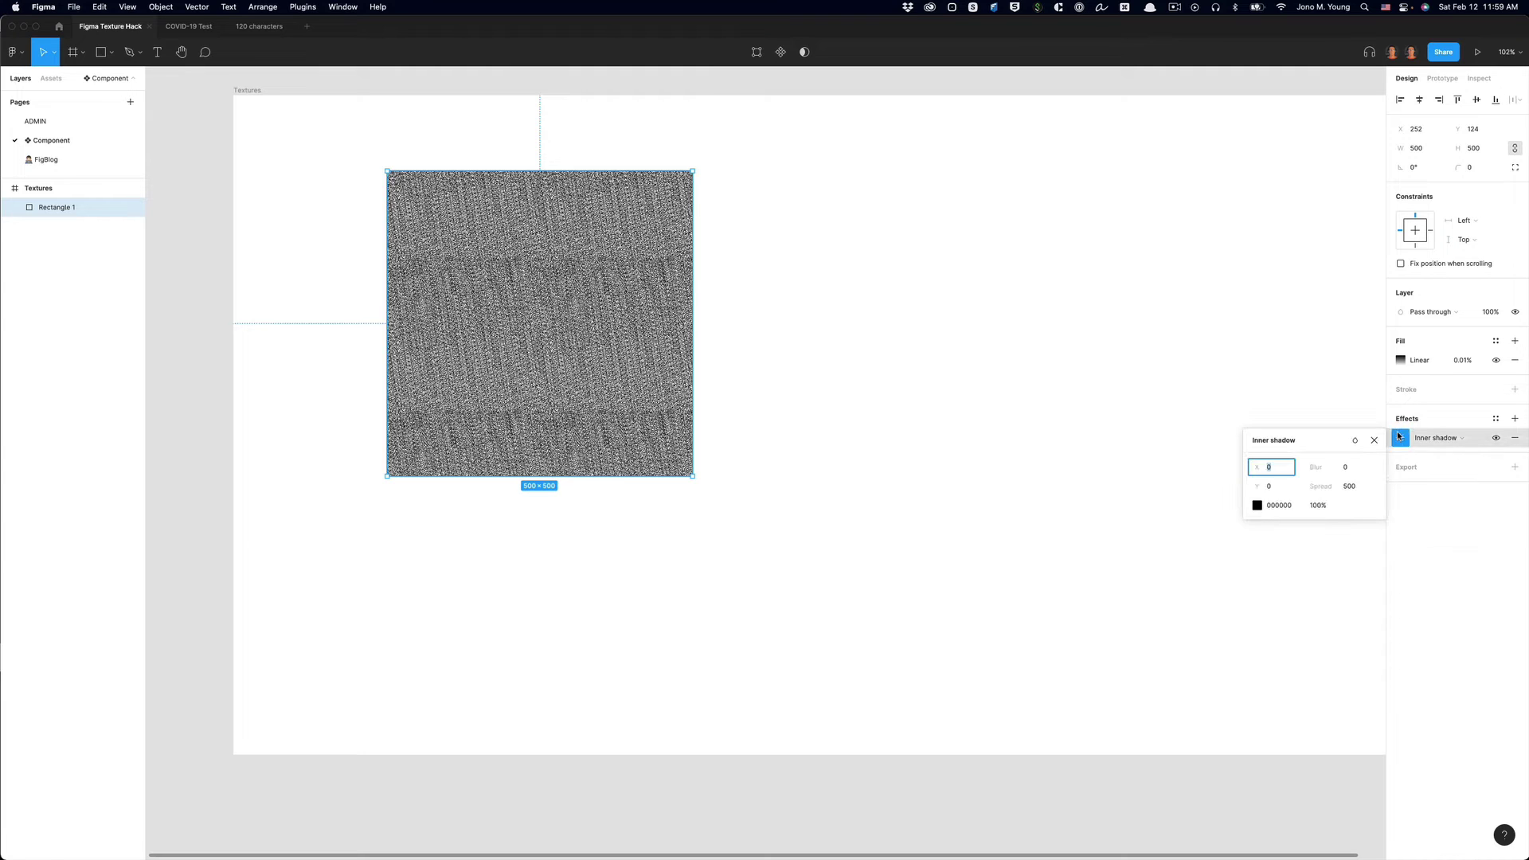
left_click(1352, 474)
type("500")
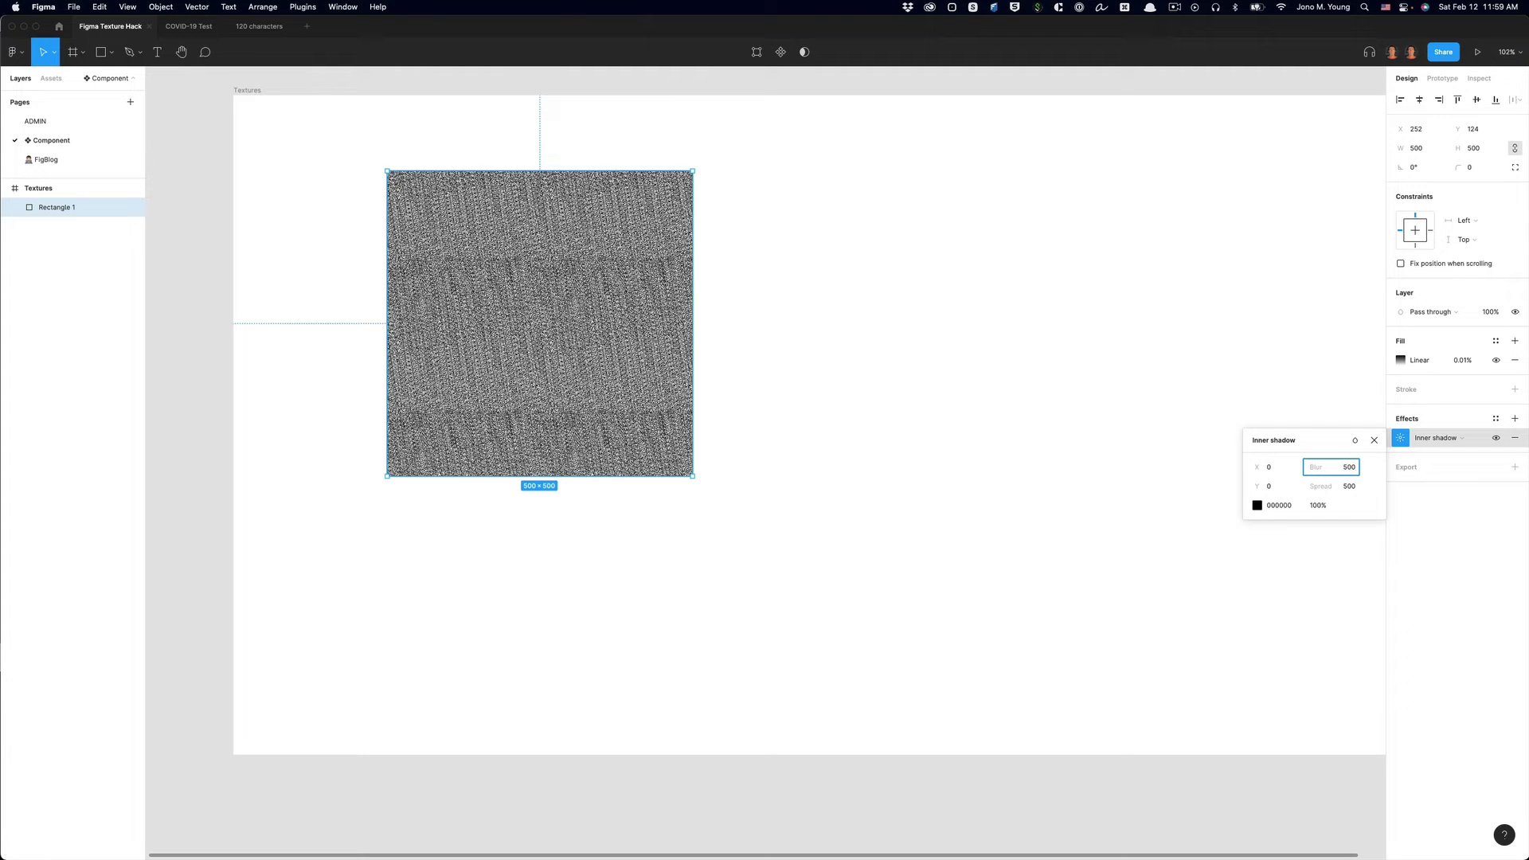
left_click(1348, 467)
type("500")
key("Tab")
type("250")
key("Tab")
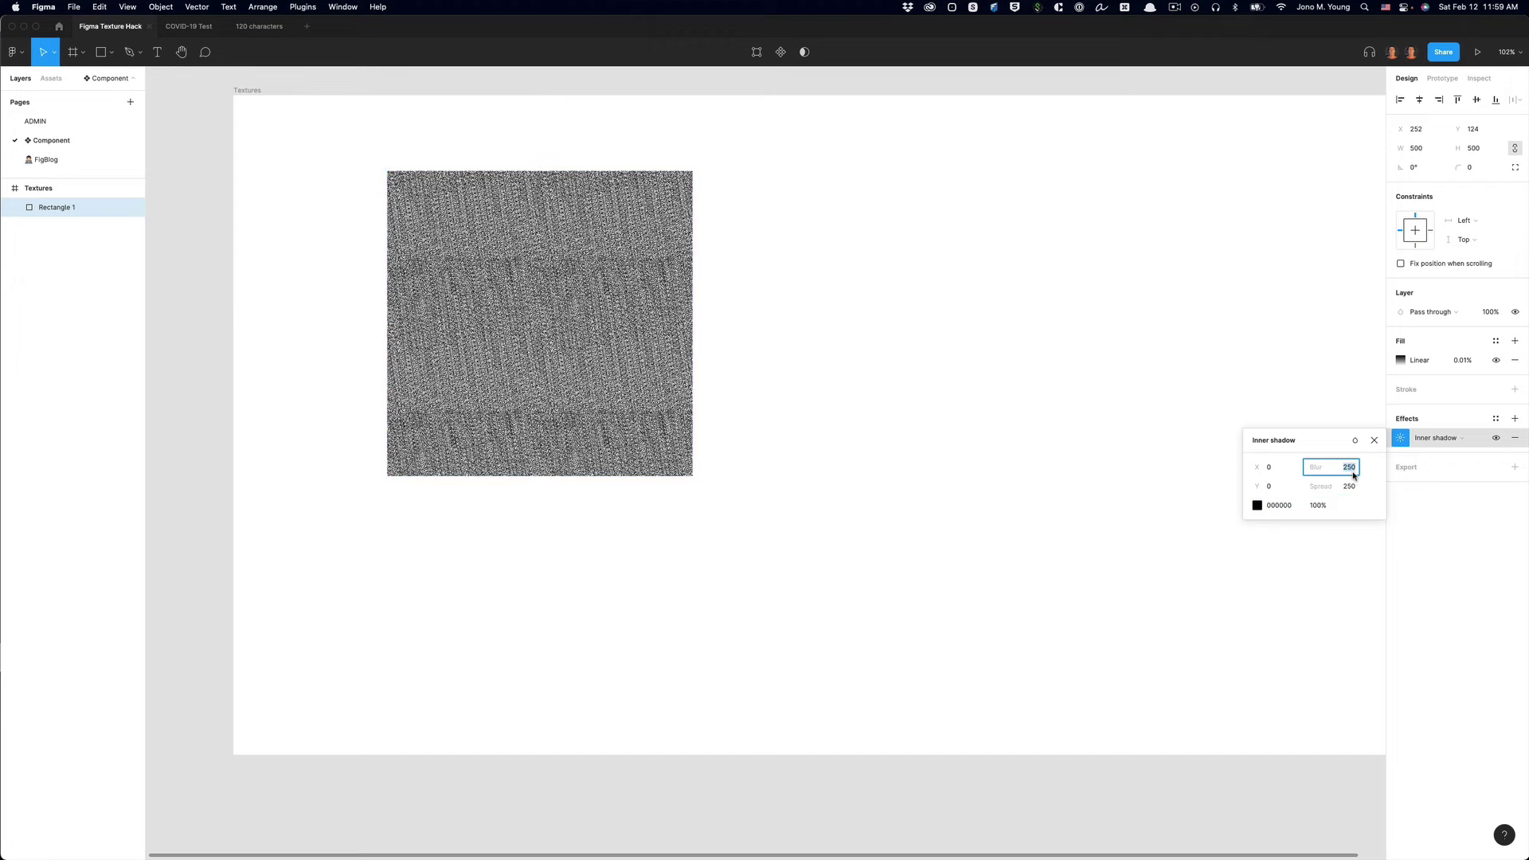
Set the inner shadow's spread to 0 and its Y offset to -250
left_click(1350, 486)
type("0")
key("Tab")
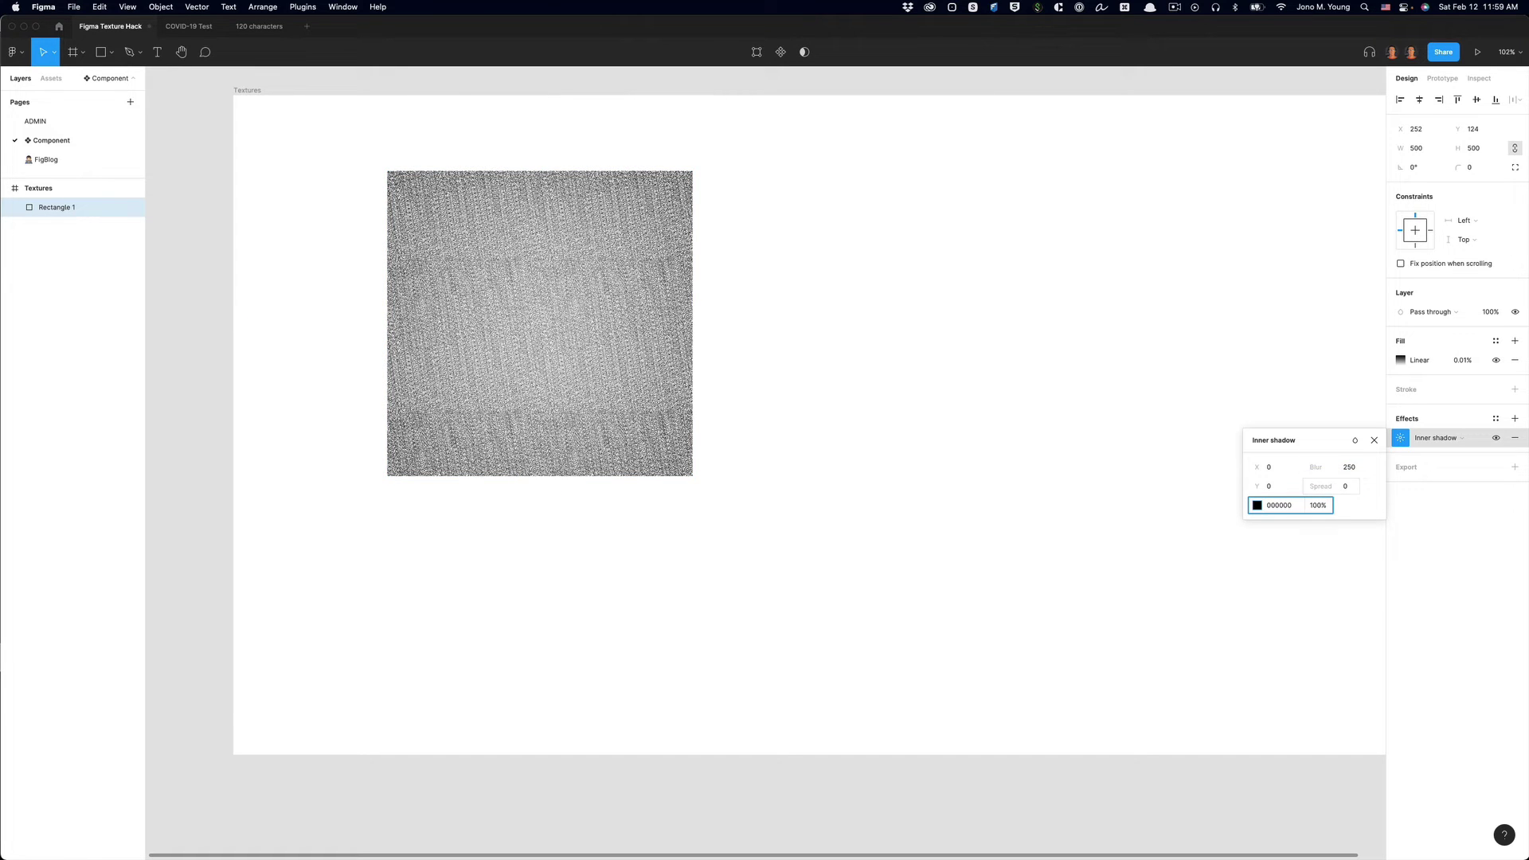
left_click(1352, 470)
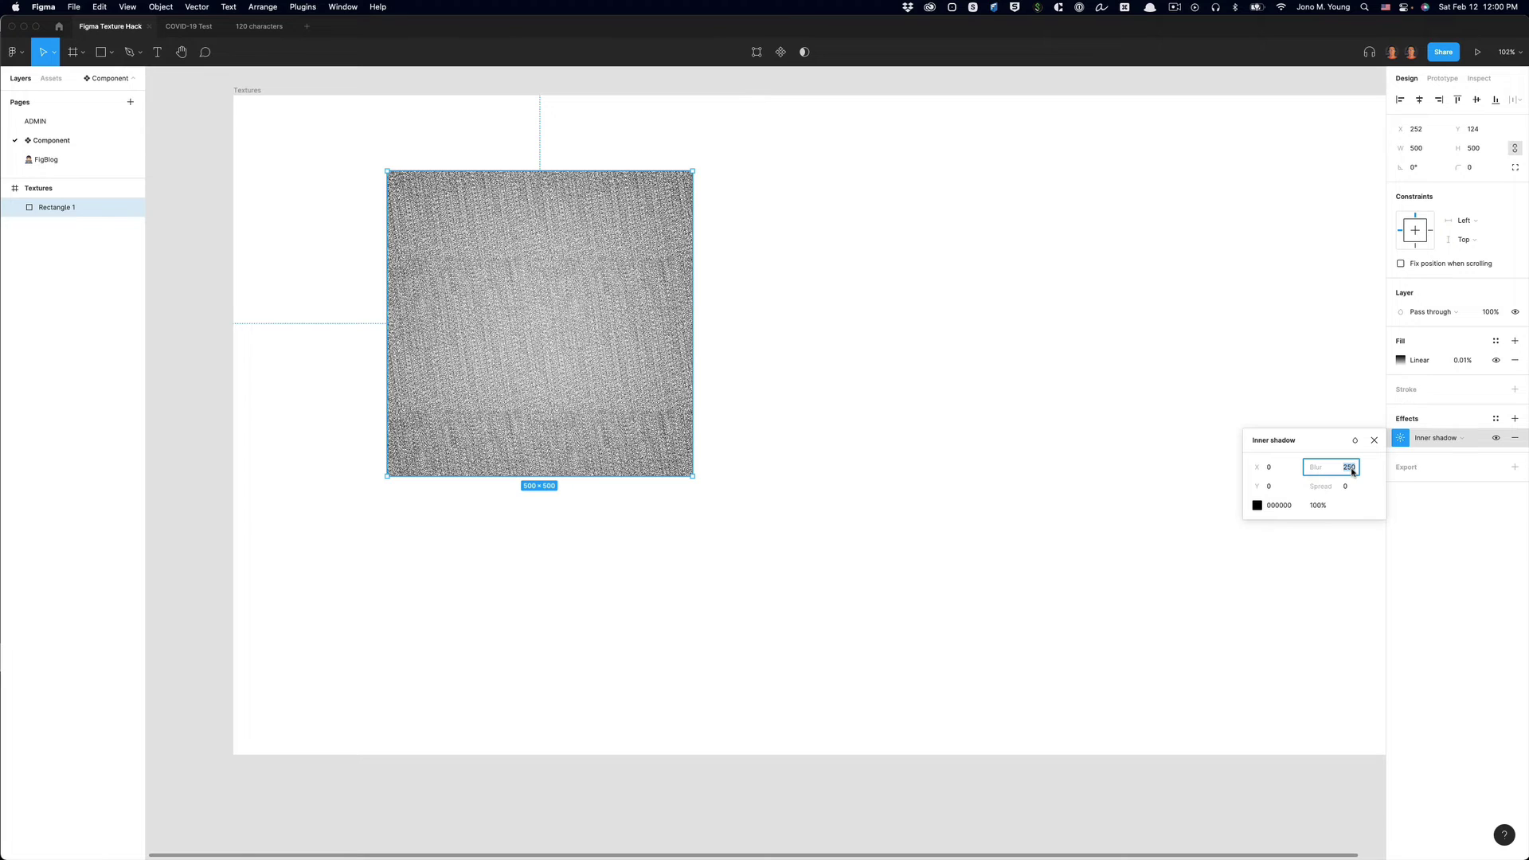
left_click(1278, 489)
type("-250")
key("Return")
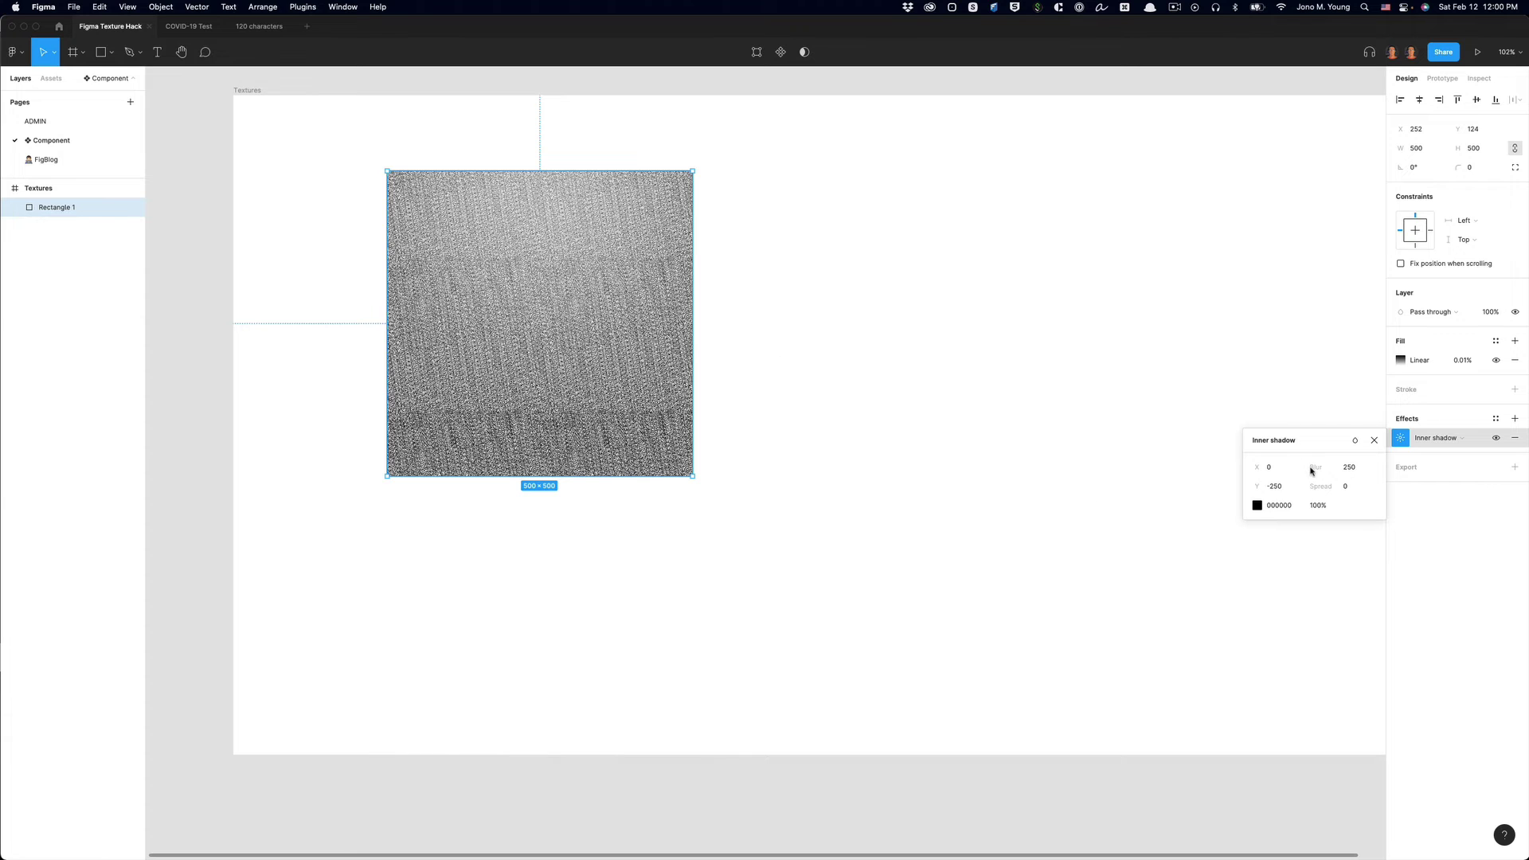
Try lower opacities such as 70% and 50% on the inner shadow's black color and return it to 100%
left_click(1317, 506)
type("40")
key("Return")
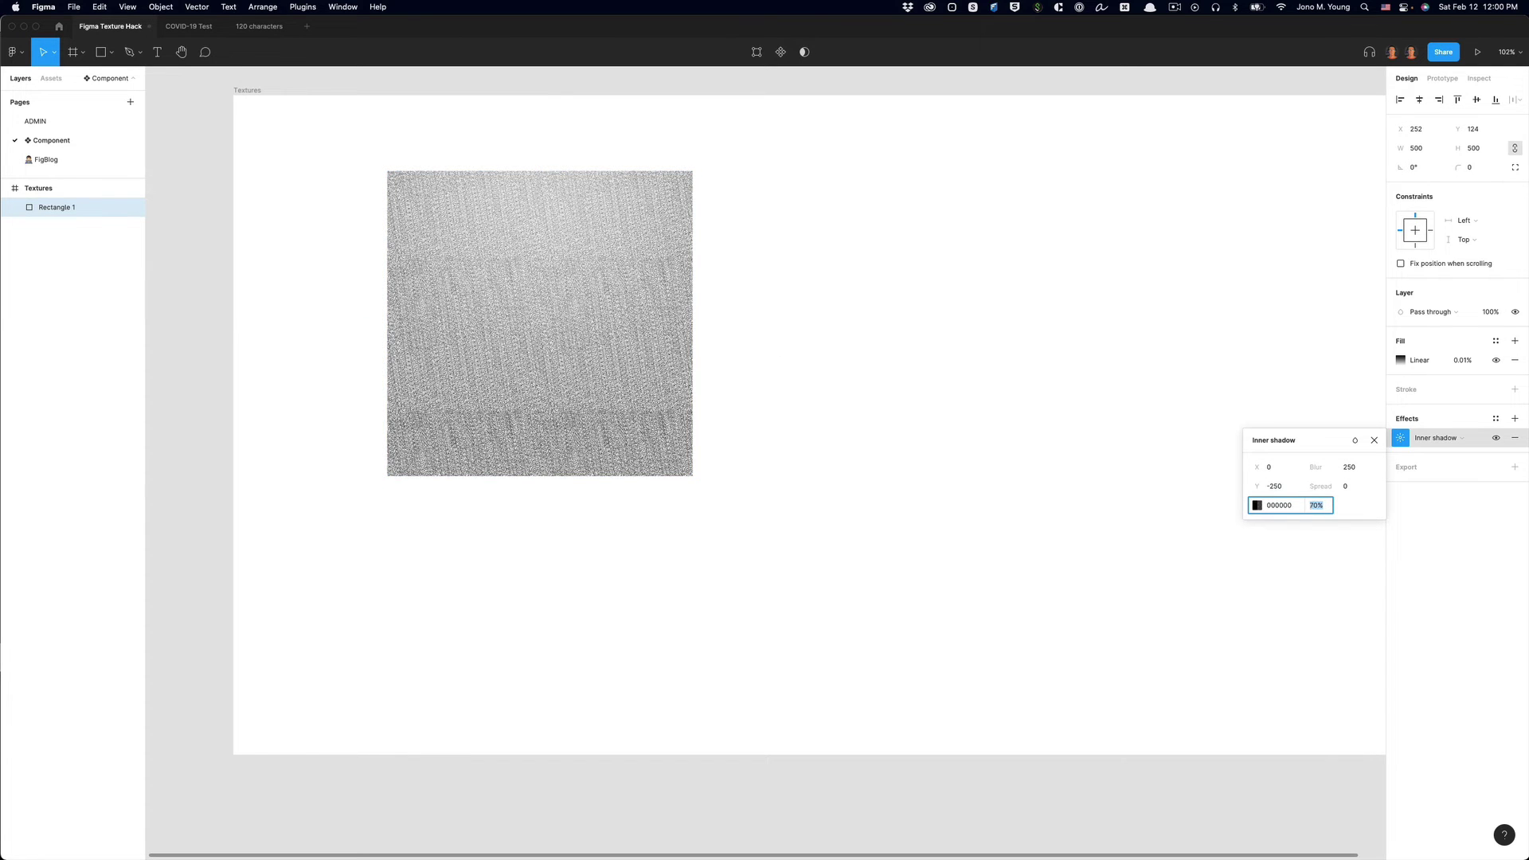
type("50")
key("Return")
type("100")
key("Return")
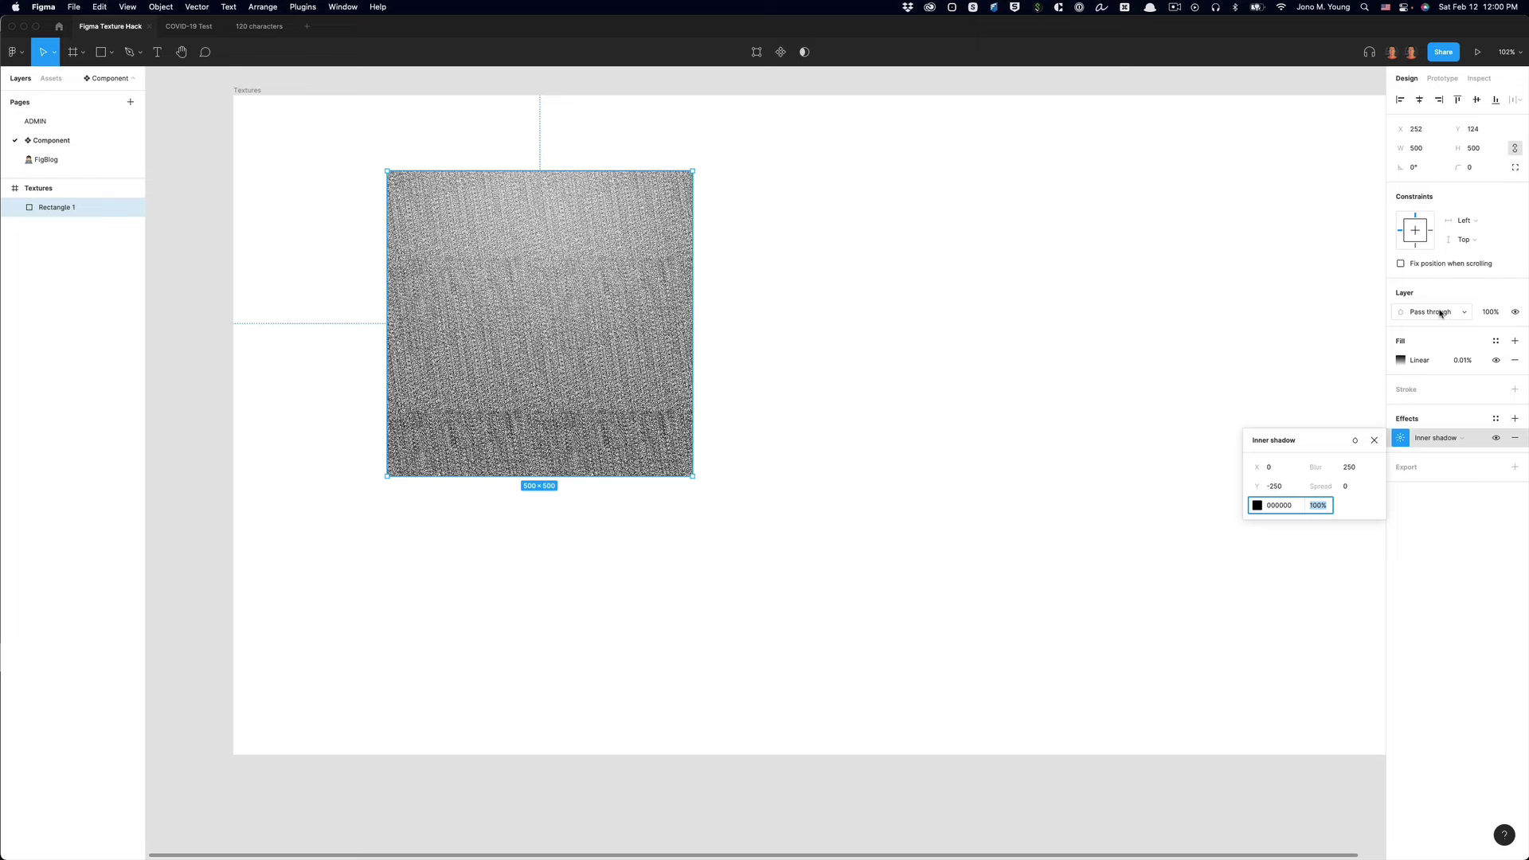
Try lowering the textured square's layer opacity to 30% and raise it back to 100%
left_click(1485, 318)
key("shift+Down")
key("shift+Down")
key("shift+Down")
key("shift+Down")
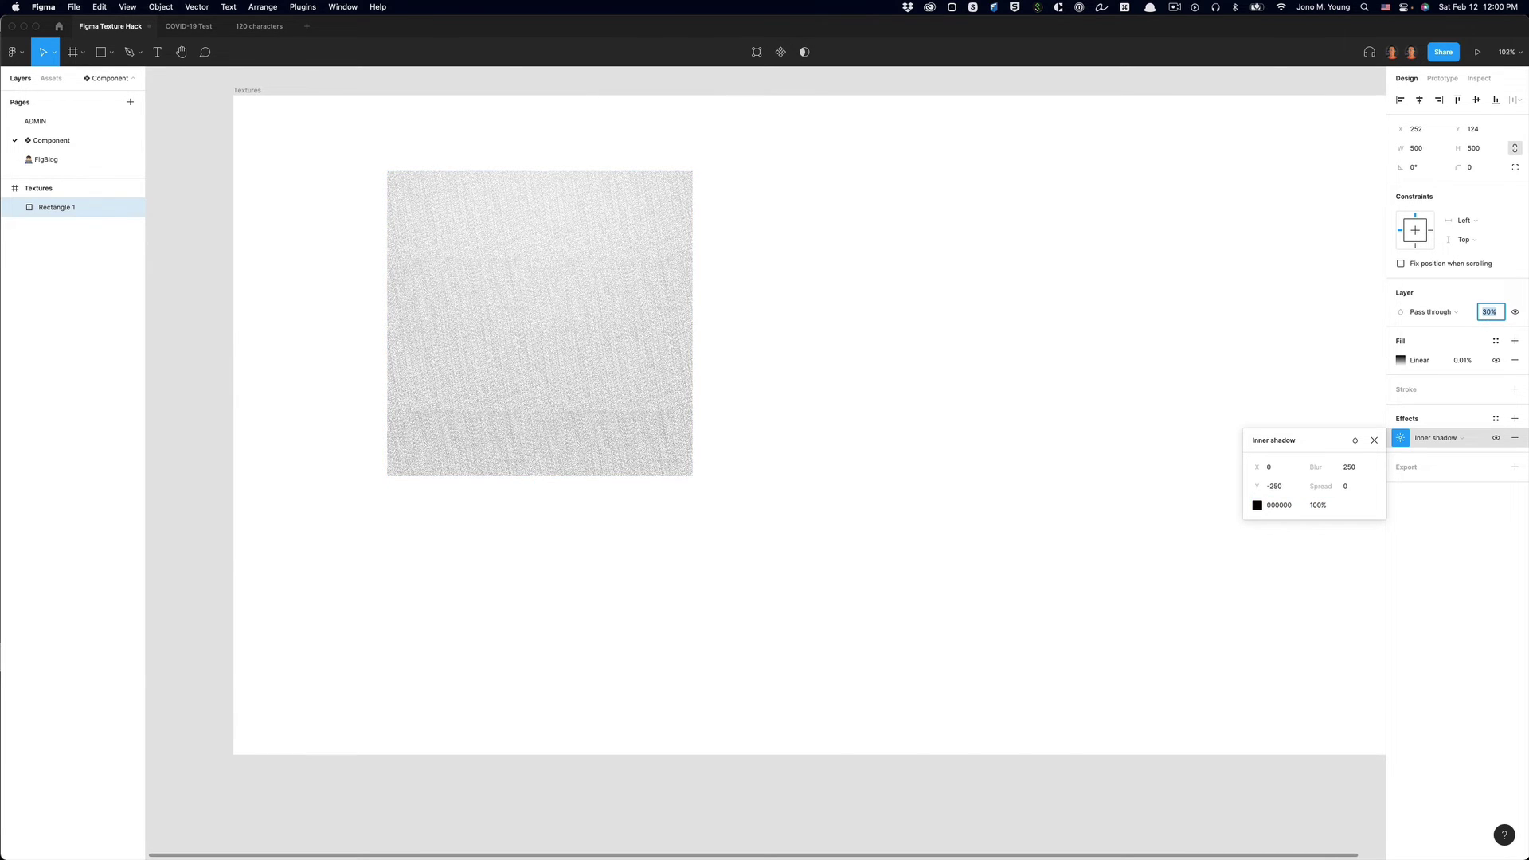
key("shift+Up")
key("shift+Up")
key("shift+Up")
key("shift+Up")
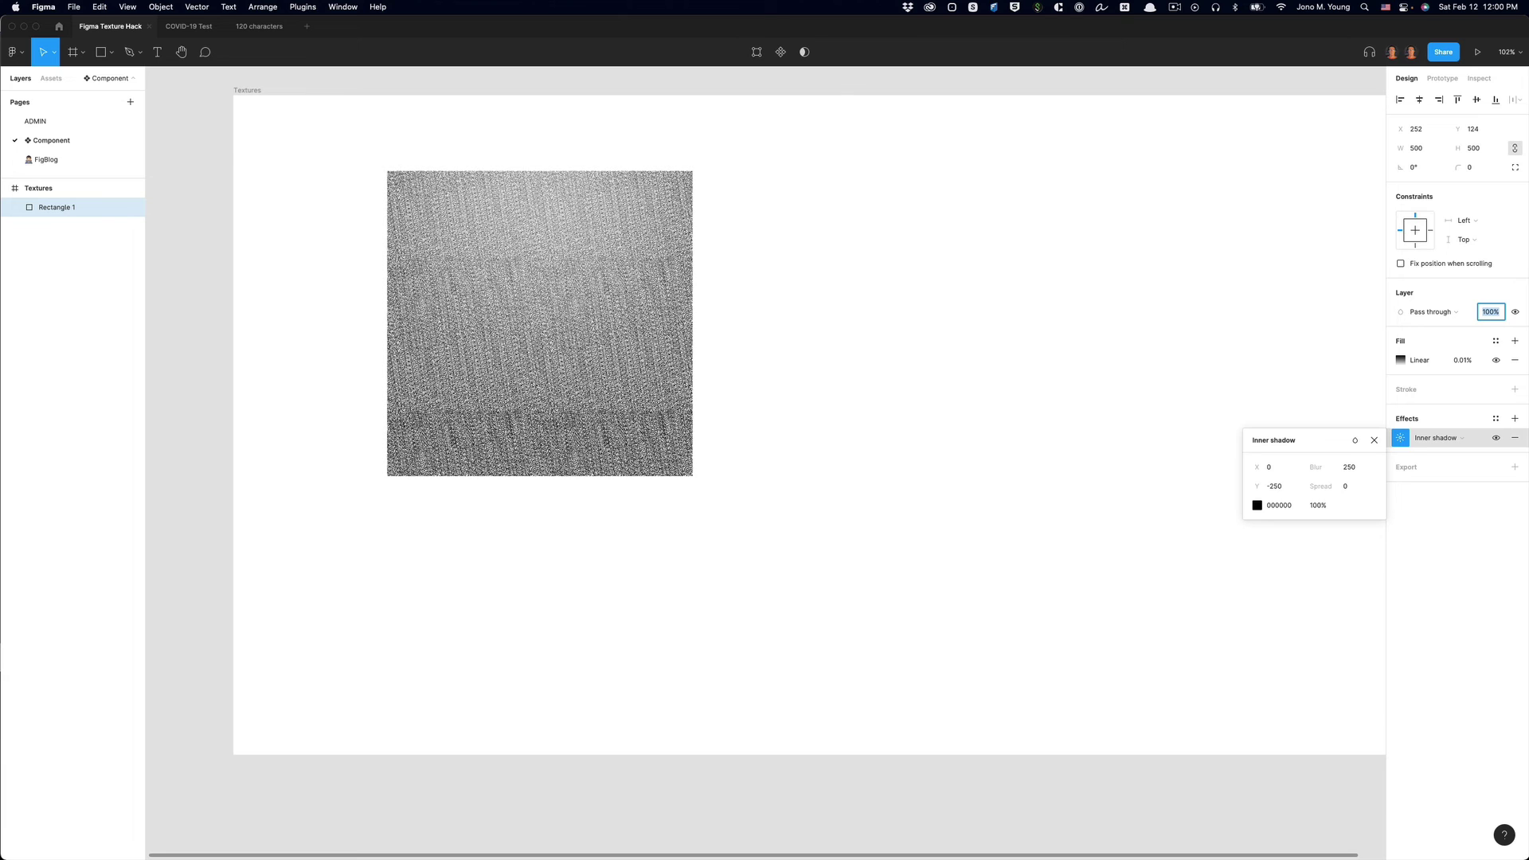
Set the textured square's layer blend mode to Multiply and deselect it
left_click(1434, 312)
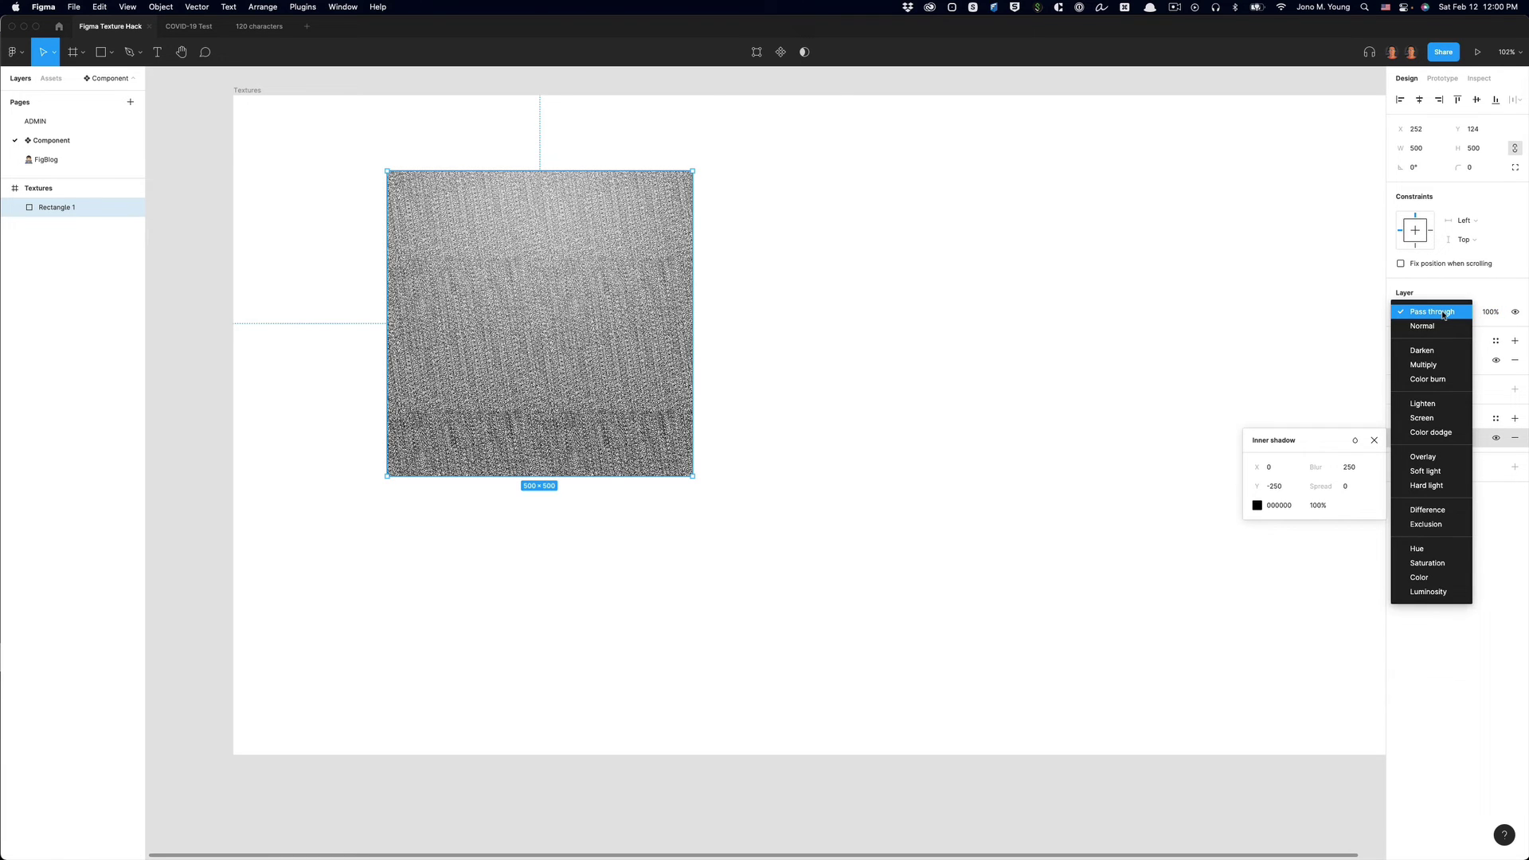
left_click(1441, 365)
left_click(822, 406)
Draw a second square beside the textured one, size it to 500 × 500 and line up their top edges
key("r")
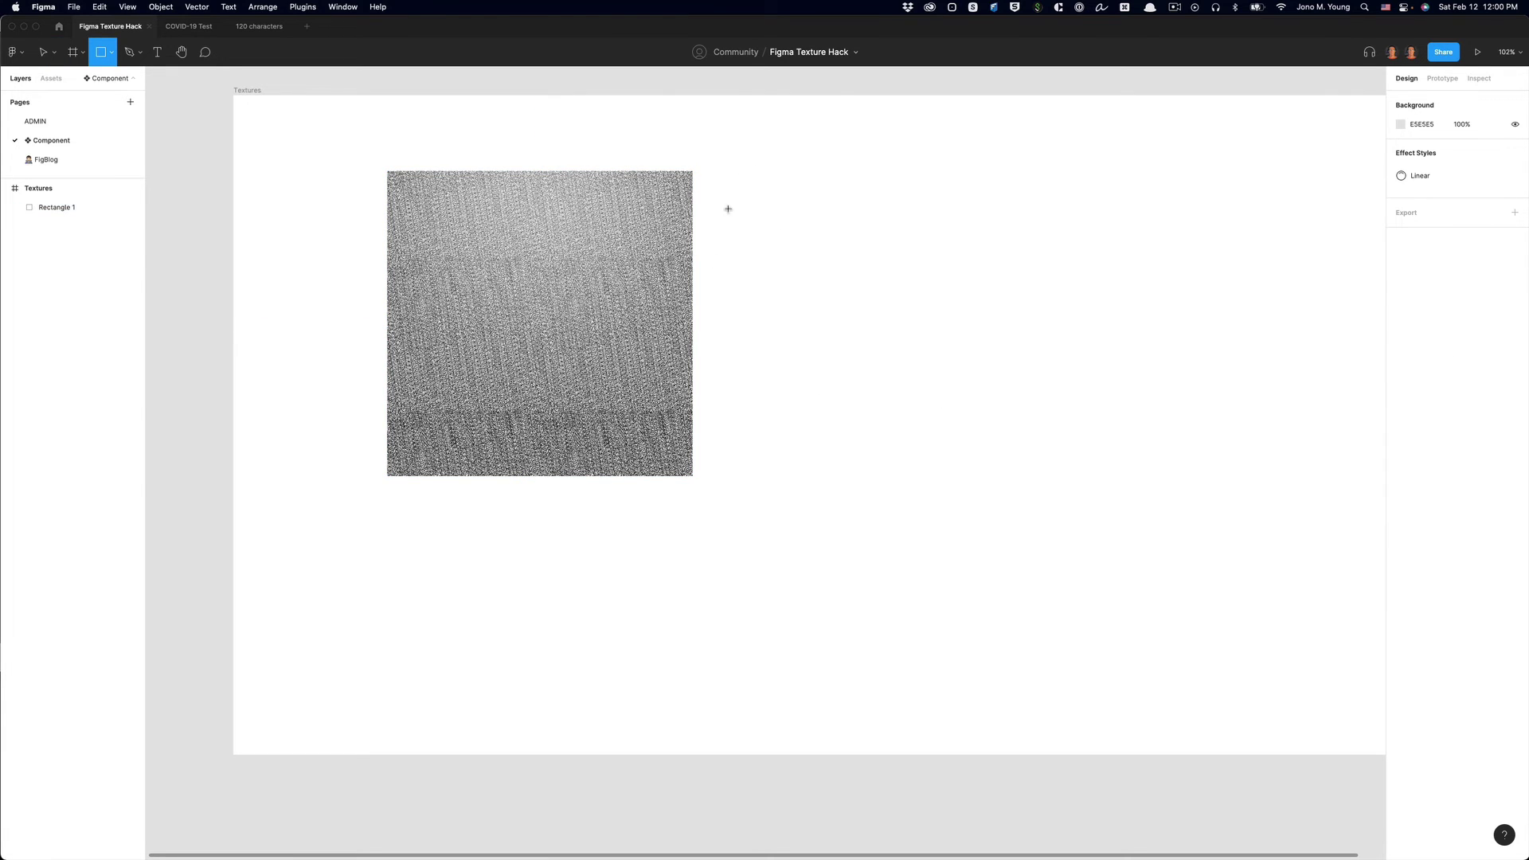
left_click_drag(722, 182, 1028, 489)
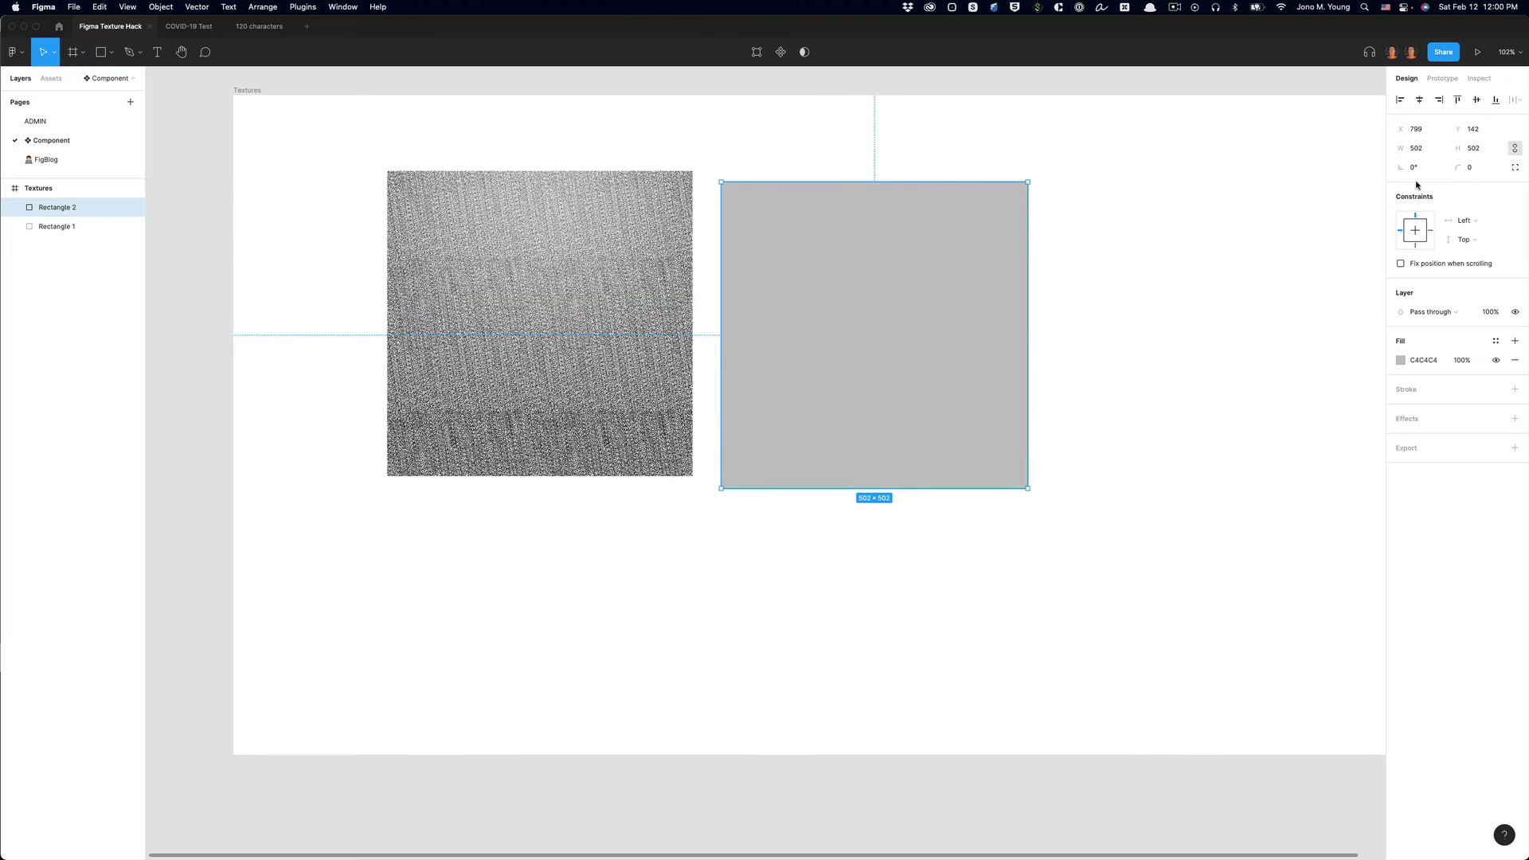
left_click(1429, 150)
type("500")
key("Tab")
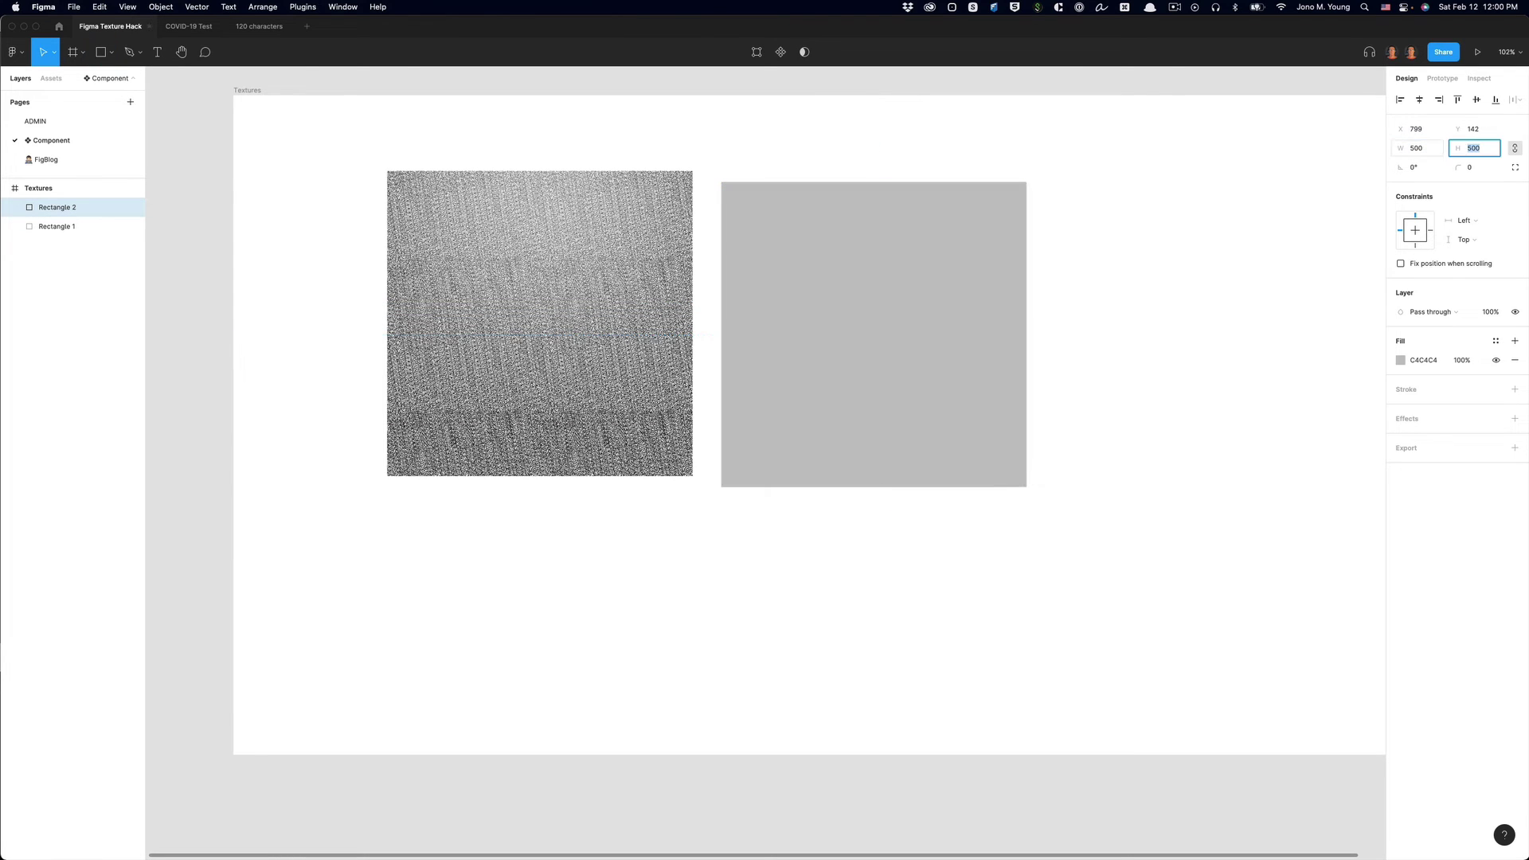
left_click(867, 283)
left_click_drag(867, 282, 858, 271)
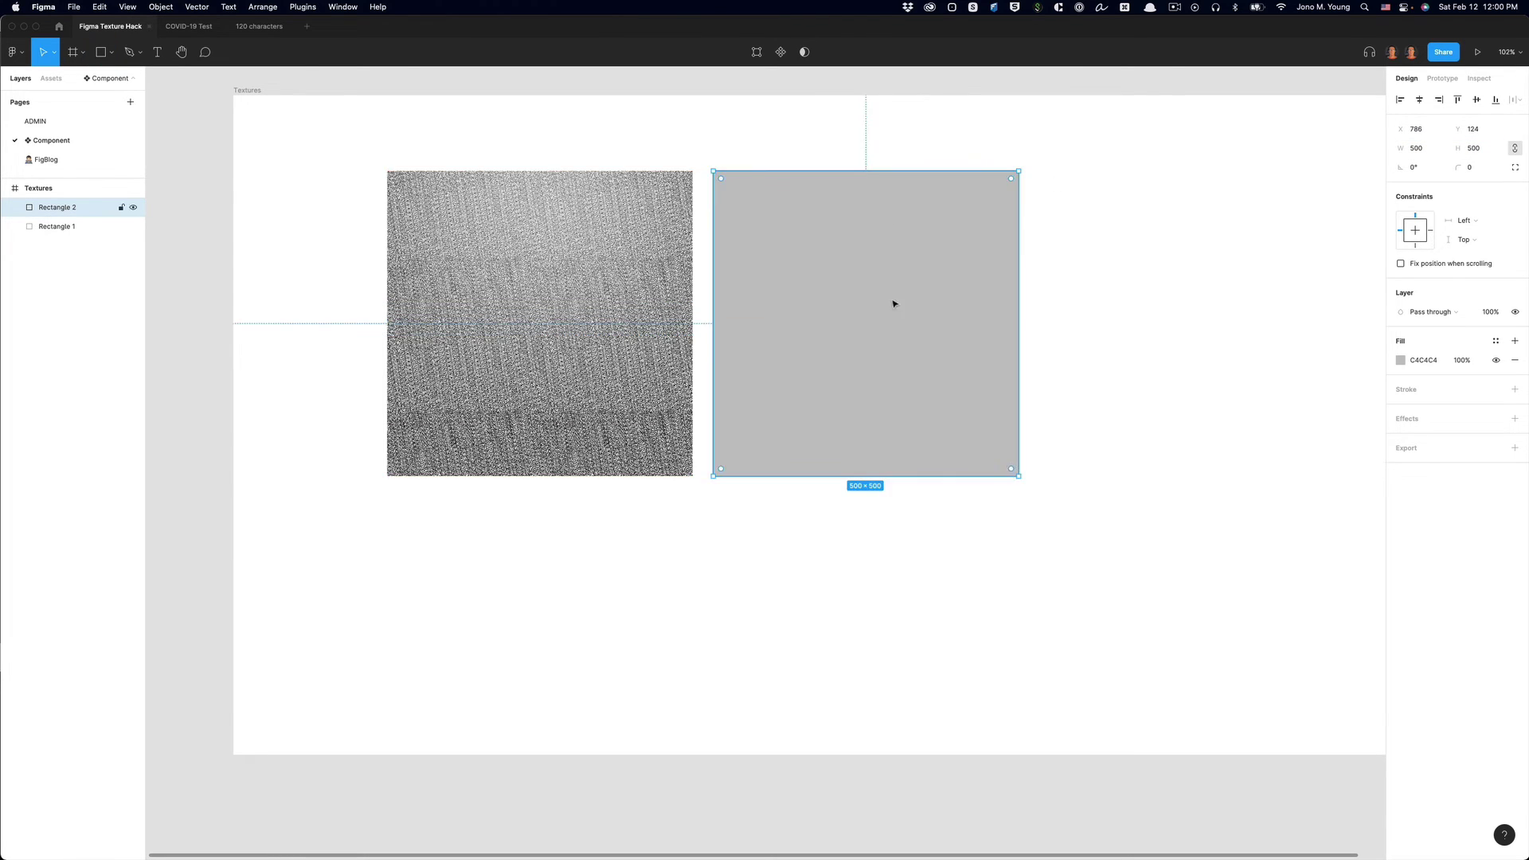
Change the new square's solid fill to the olive color AA9E72
left_click(1399, 361)
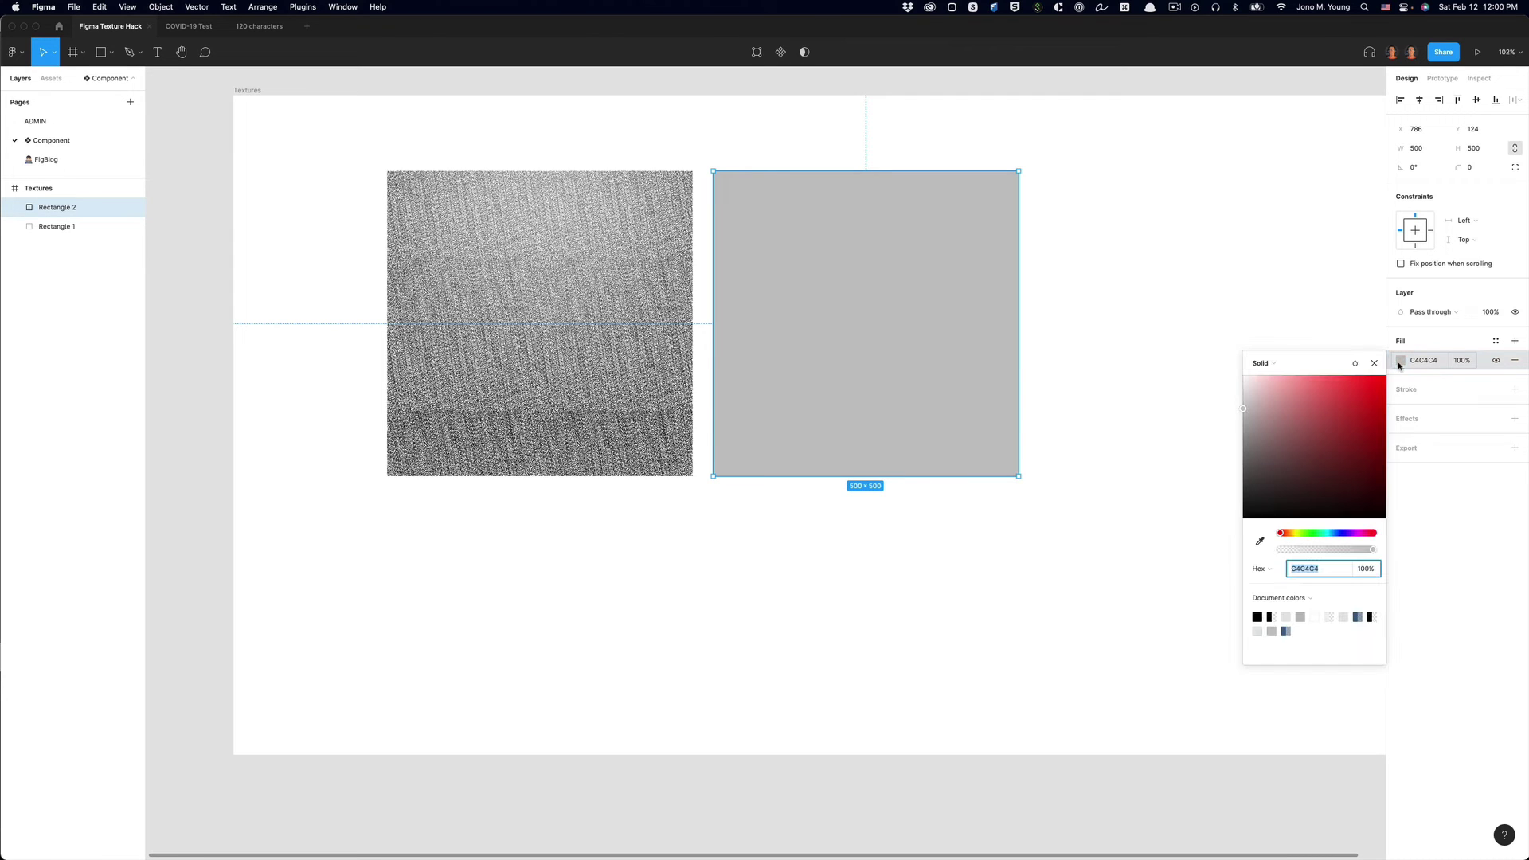
mouse_move(1291, 535)
left_mouse_down()
mouse_move(1306, 536)
mouse_move(1291, 535)
left_mouse_up()
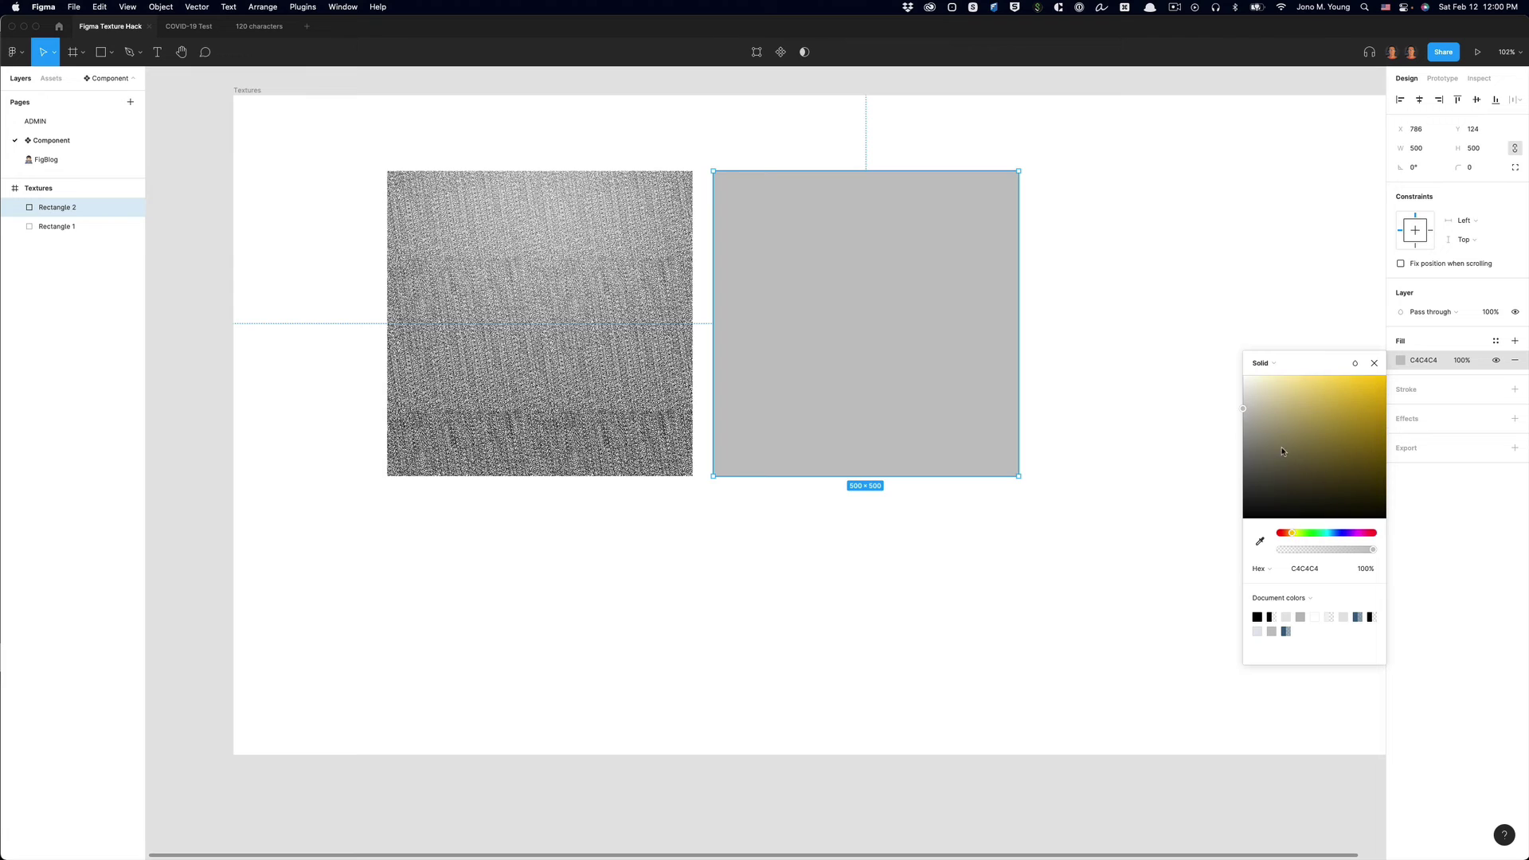
mouse_move(1284, 452)
left_mouse_down()
mouse_move(1300, 439)
mouse_move(1289, 424)
left_mouse_up()
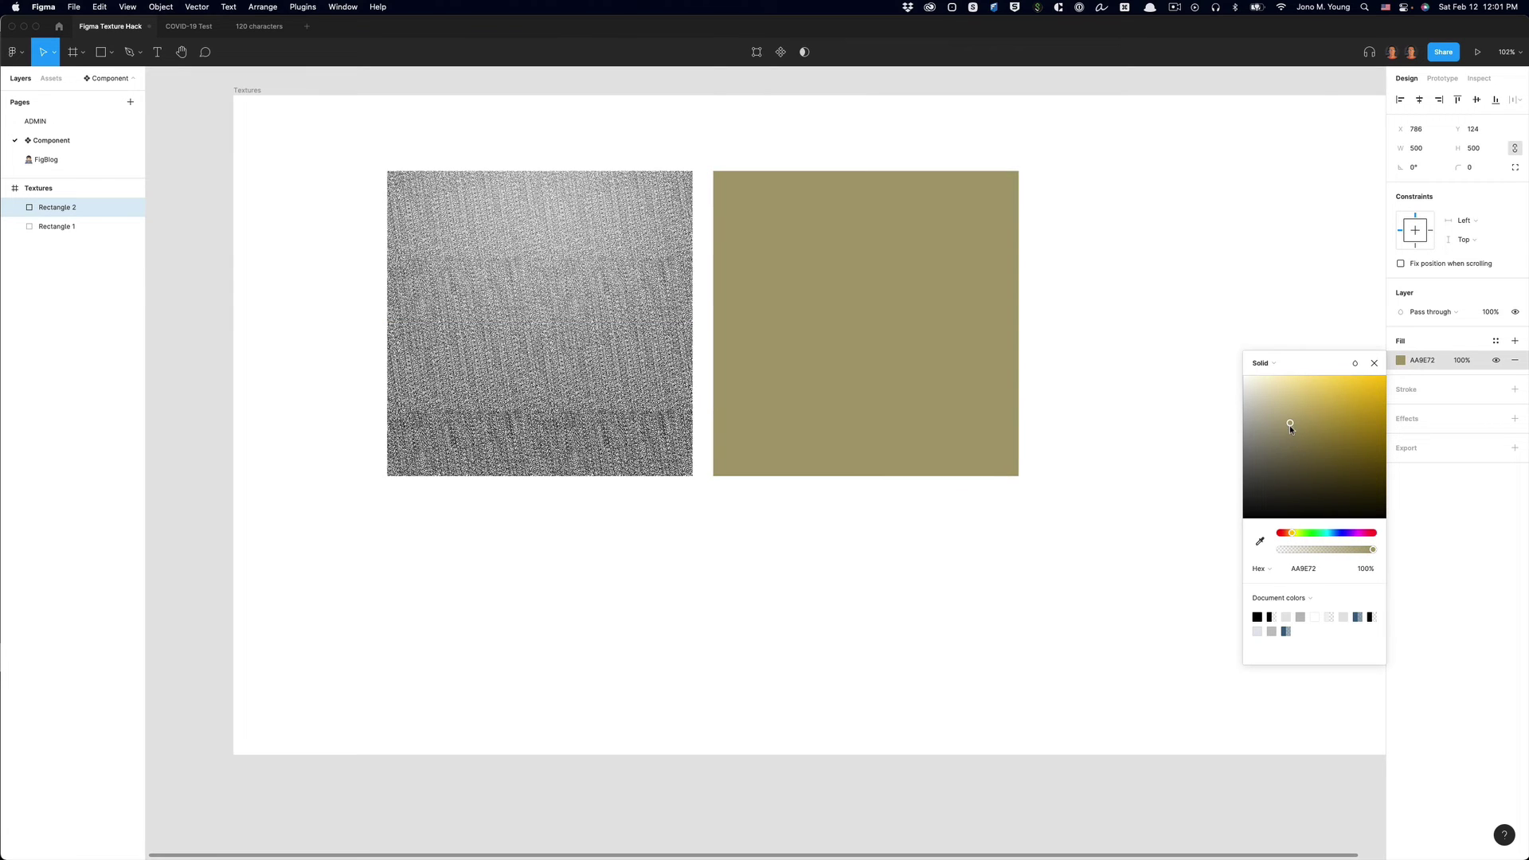
left_click(1092, 184)
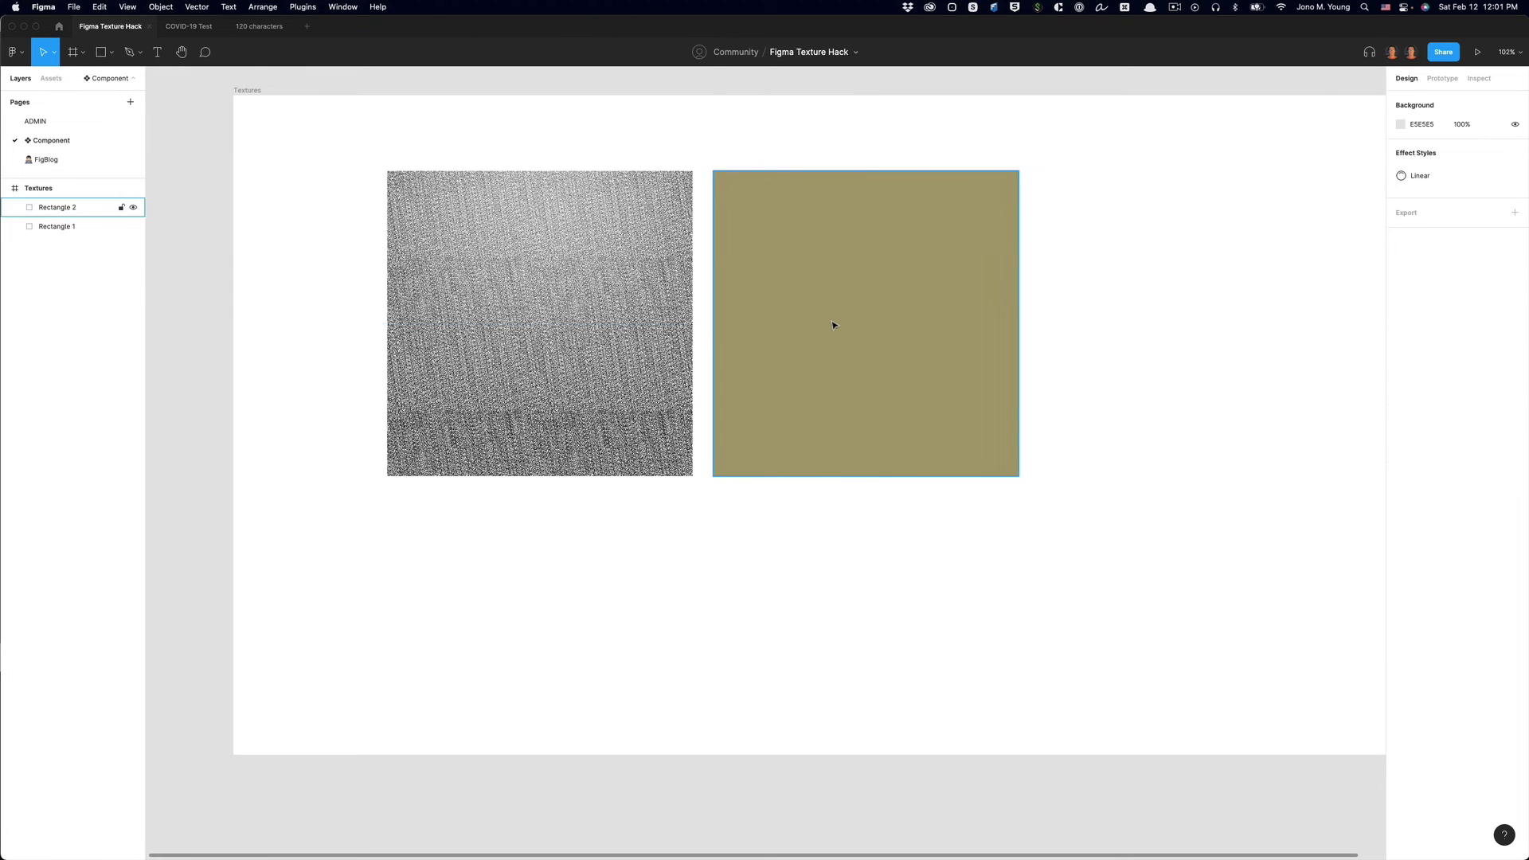
Align the left edges of the olive and textured squares and send the olive square behind the texture
left_click(993, 369)
left_click(670, 353, "shift")
key("alt+a")
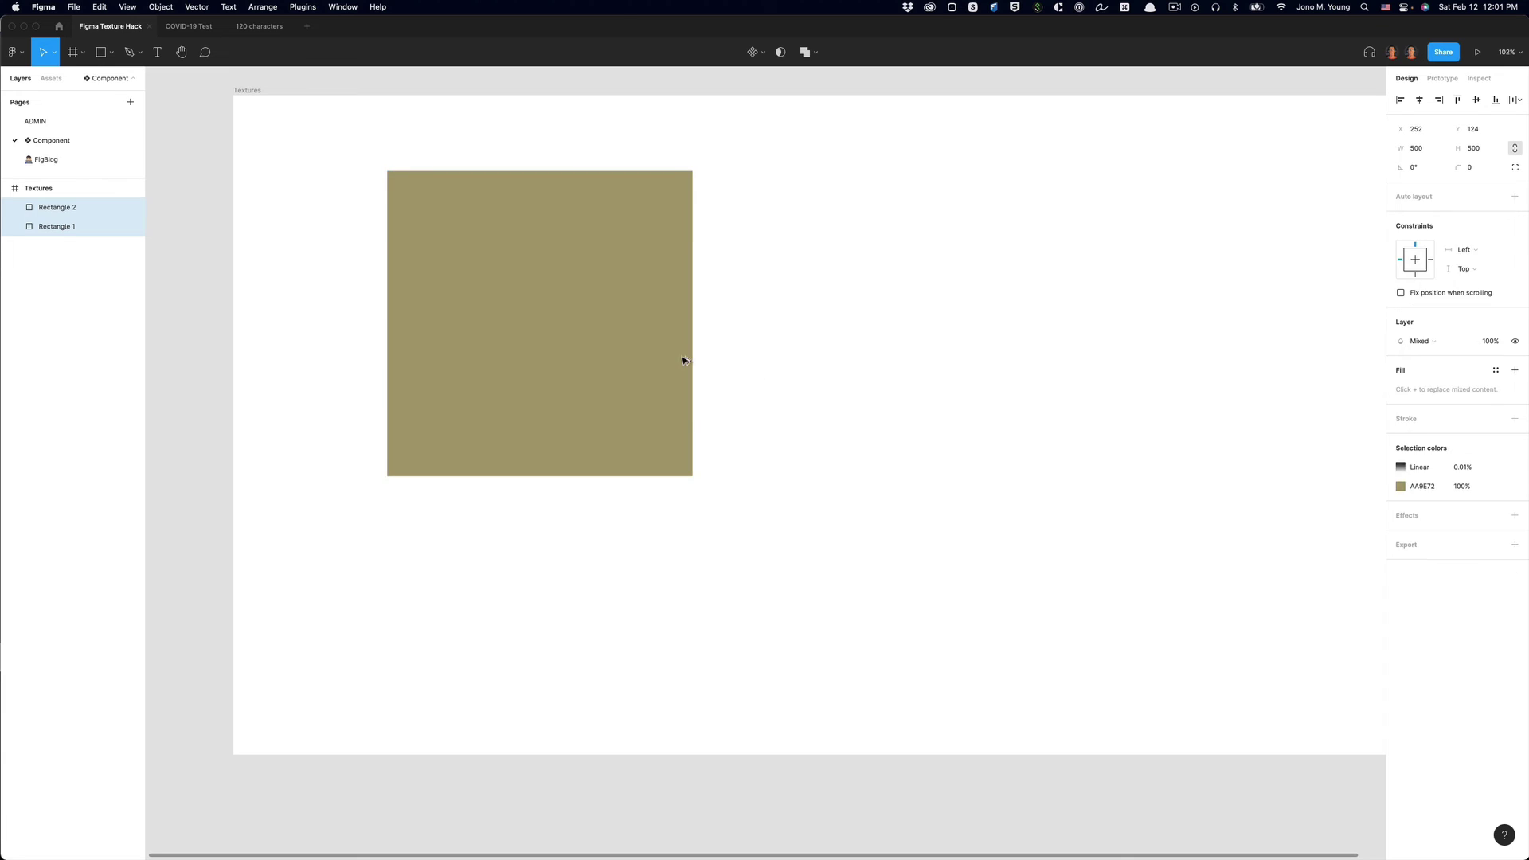
left_click(731, 352)
left_click(646, 349)
key("super+bracketleft")
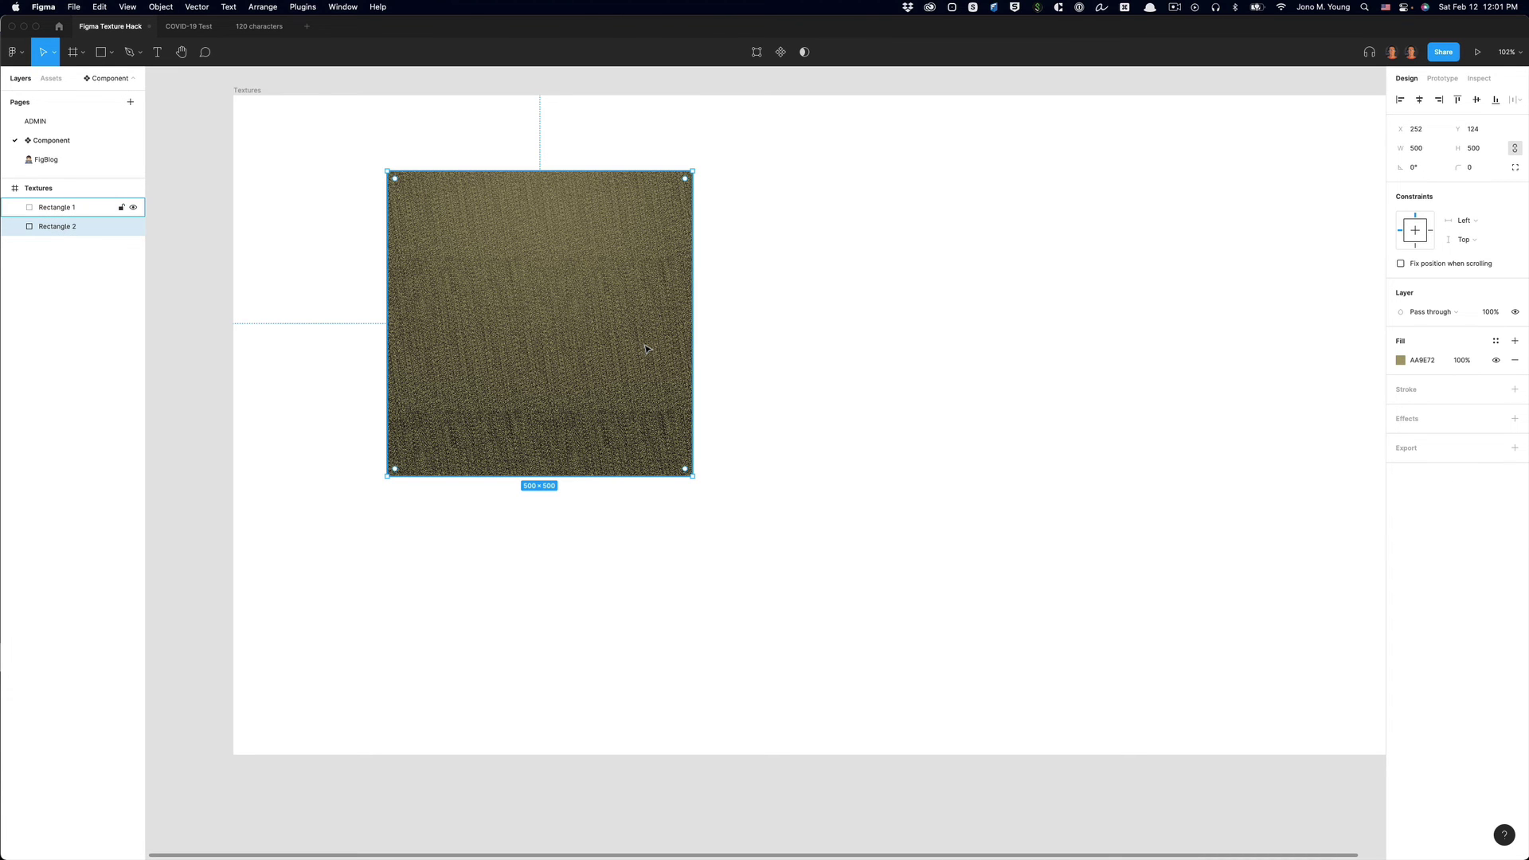
left_click(761, 348)
Duplicate the textured square and its olive backing together to the right of the originals
left_click(458, 299)
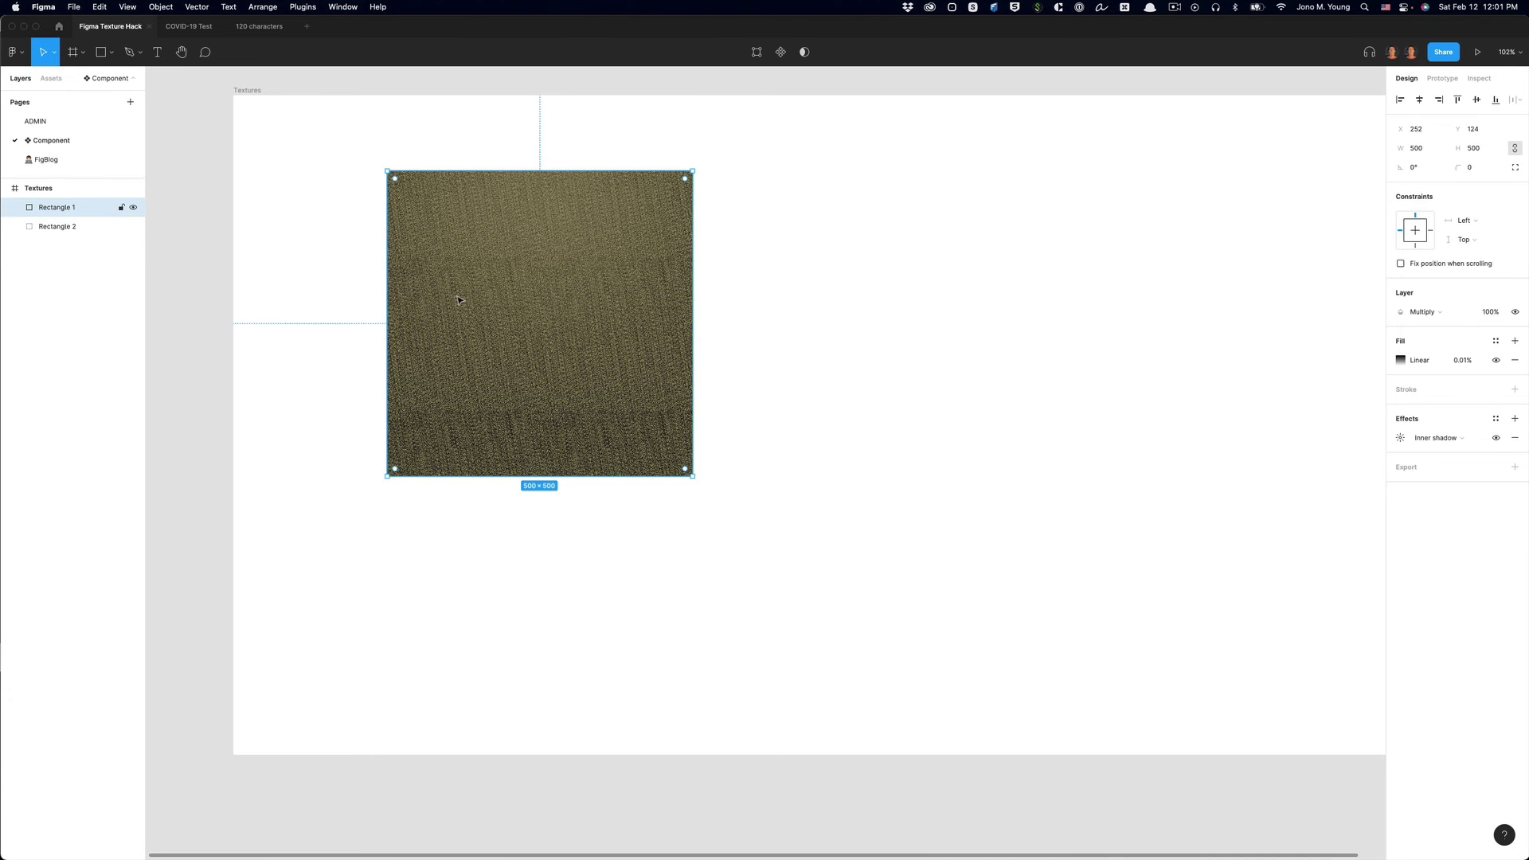
left_click_drag(305, 191, 572, 407)
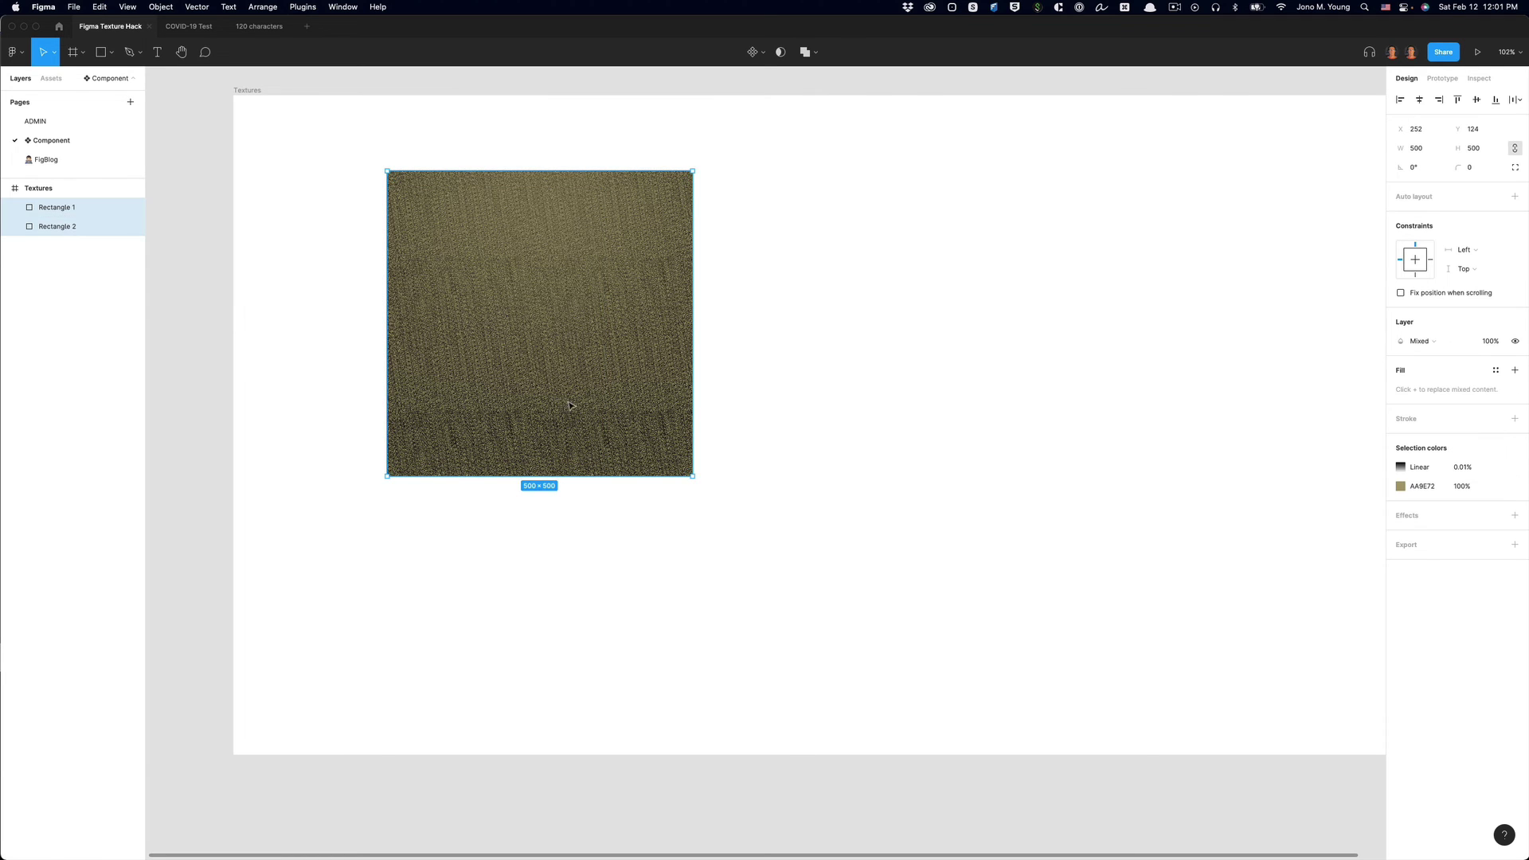
left_click_drag(518, 361, 948, 370)
key("Escape")
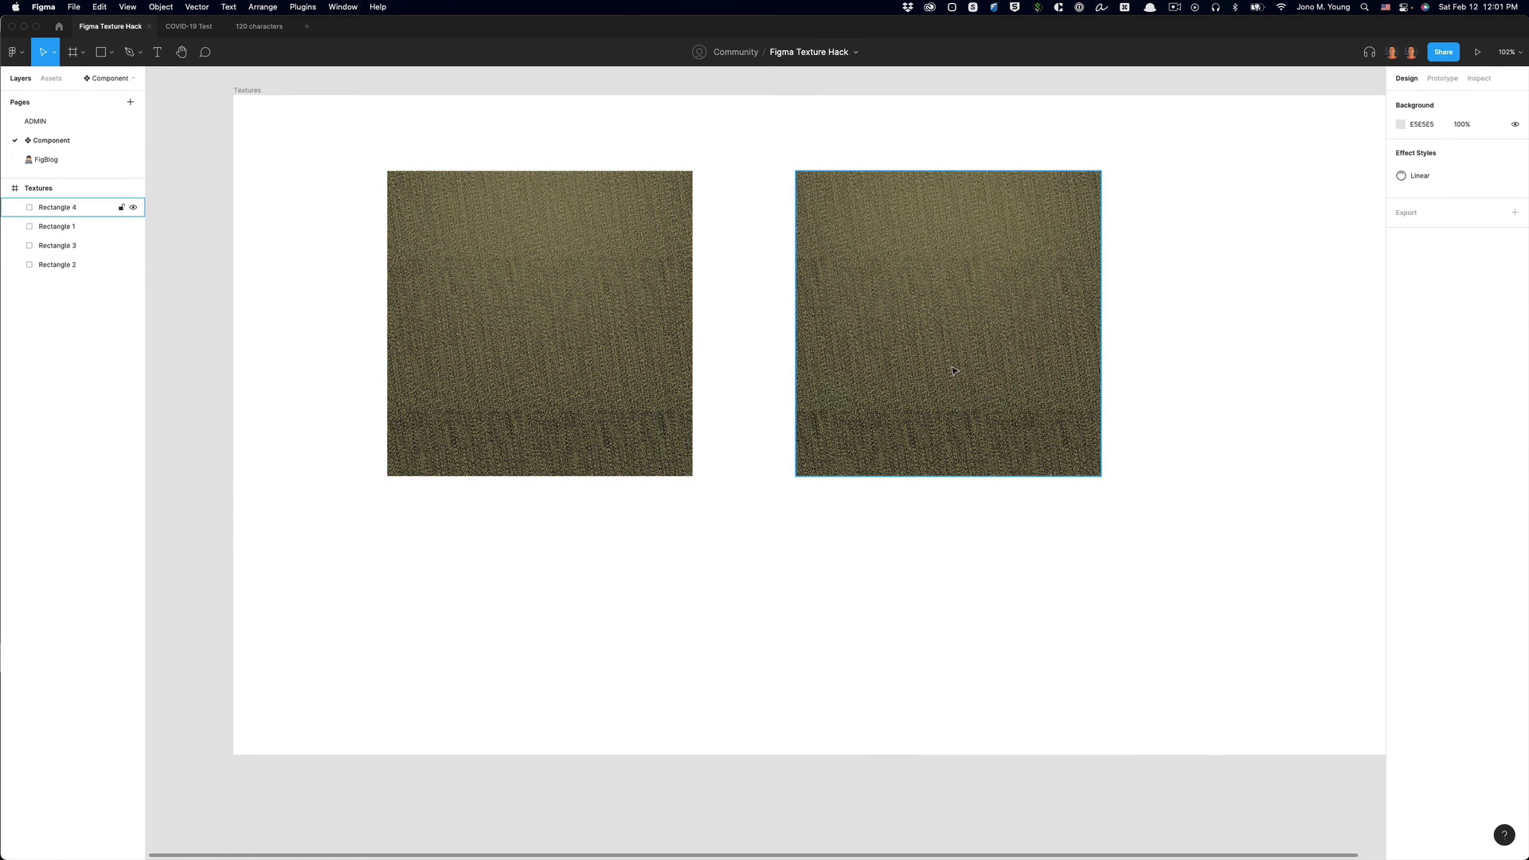
Cut the original textured square, delete the olive square beneath it, and paste the texture back onto the frame
left_click(953, 371)
left_click(509, 376)
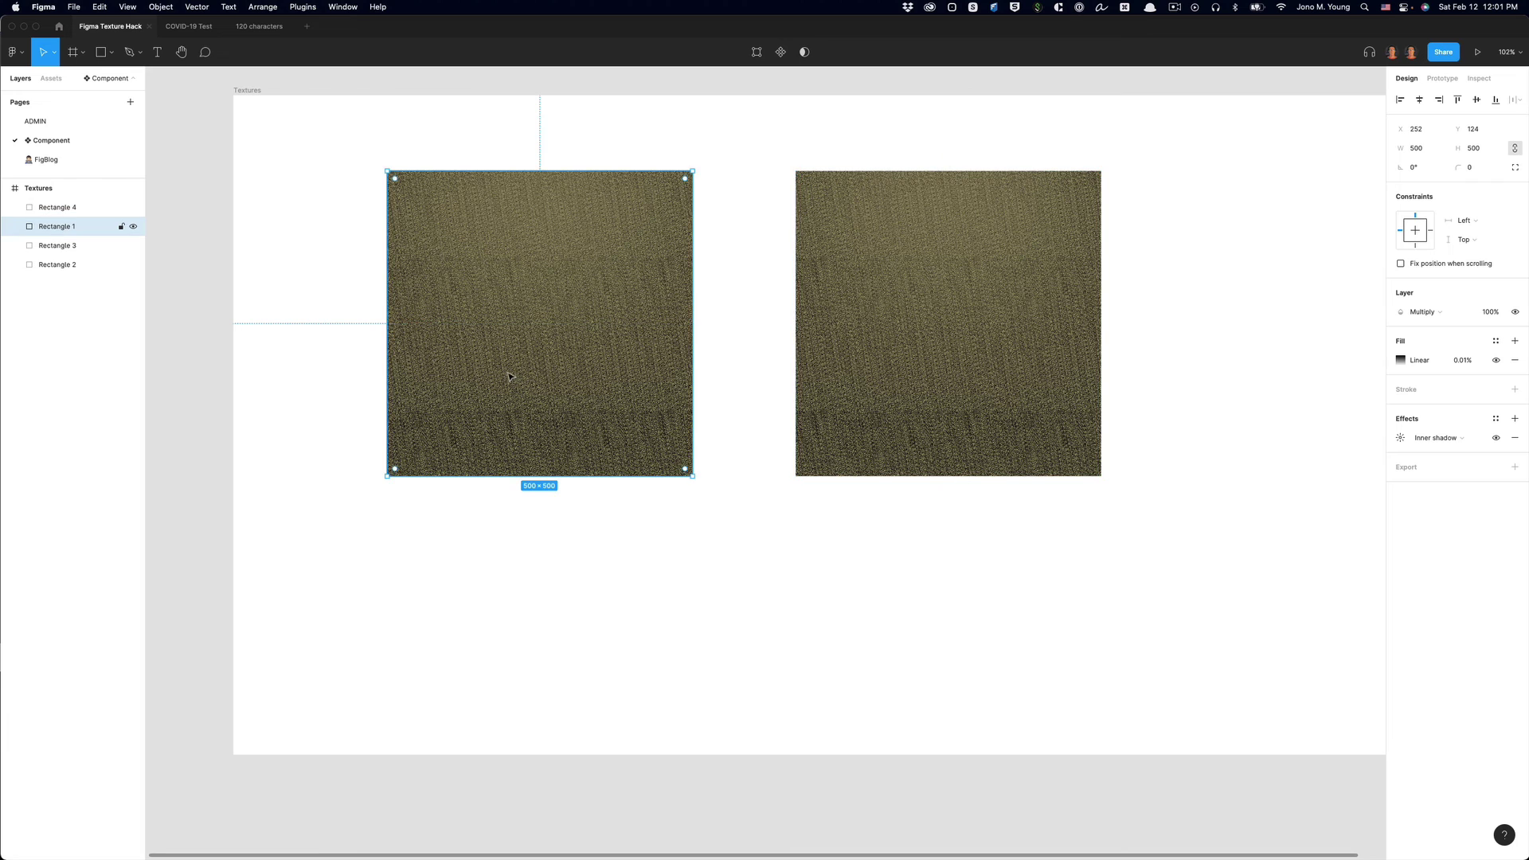
key("super+x")
left_click(509, 356)
key("Delete")
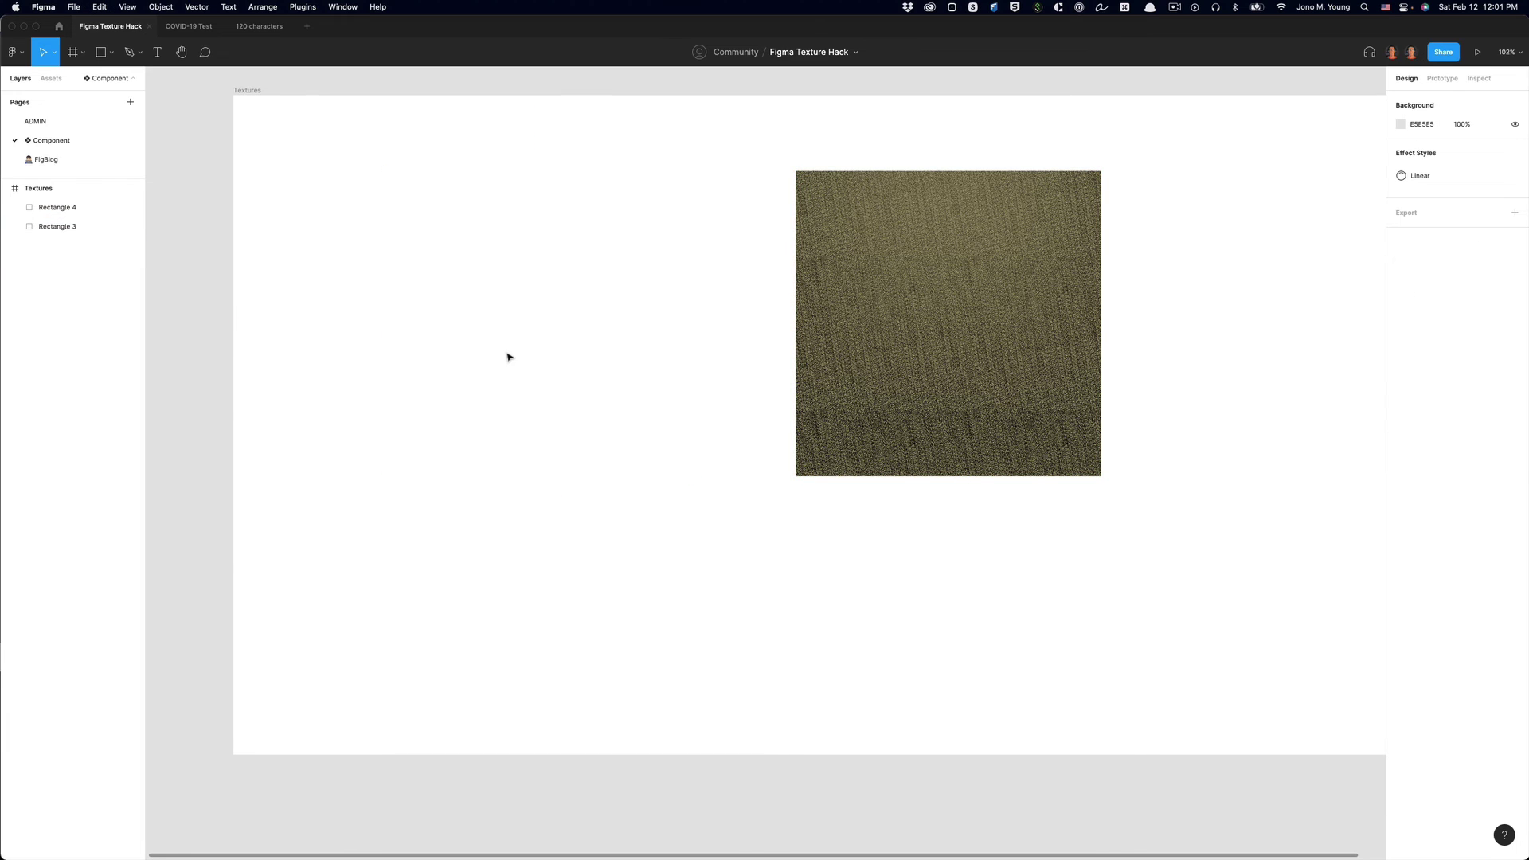
key("super+v")
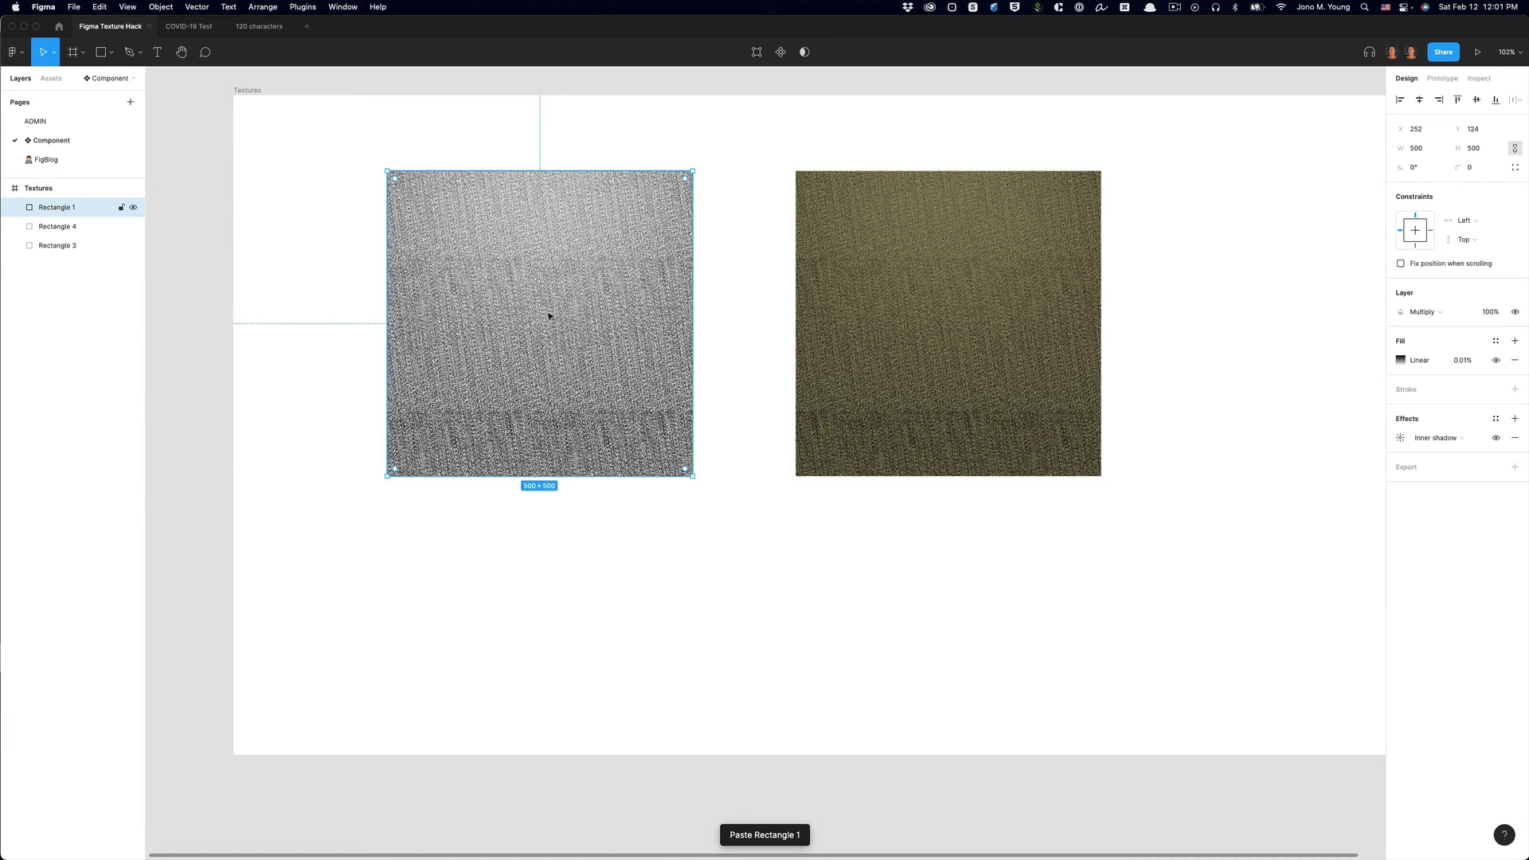
Move the standalone textured square toward the frame's left side and enlarge it to about 742 × 918
left_click_drag(550, 331, 468, 394)
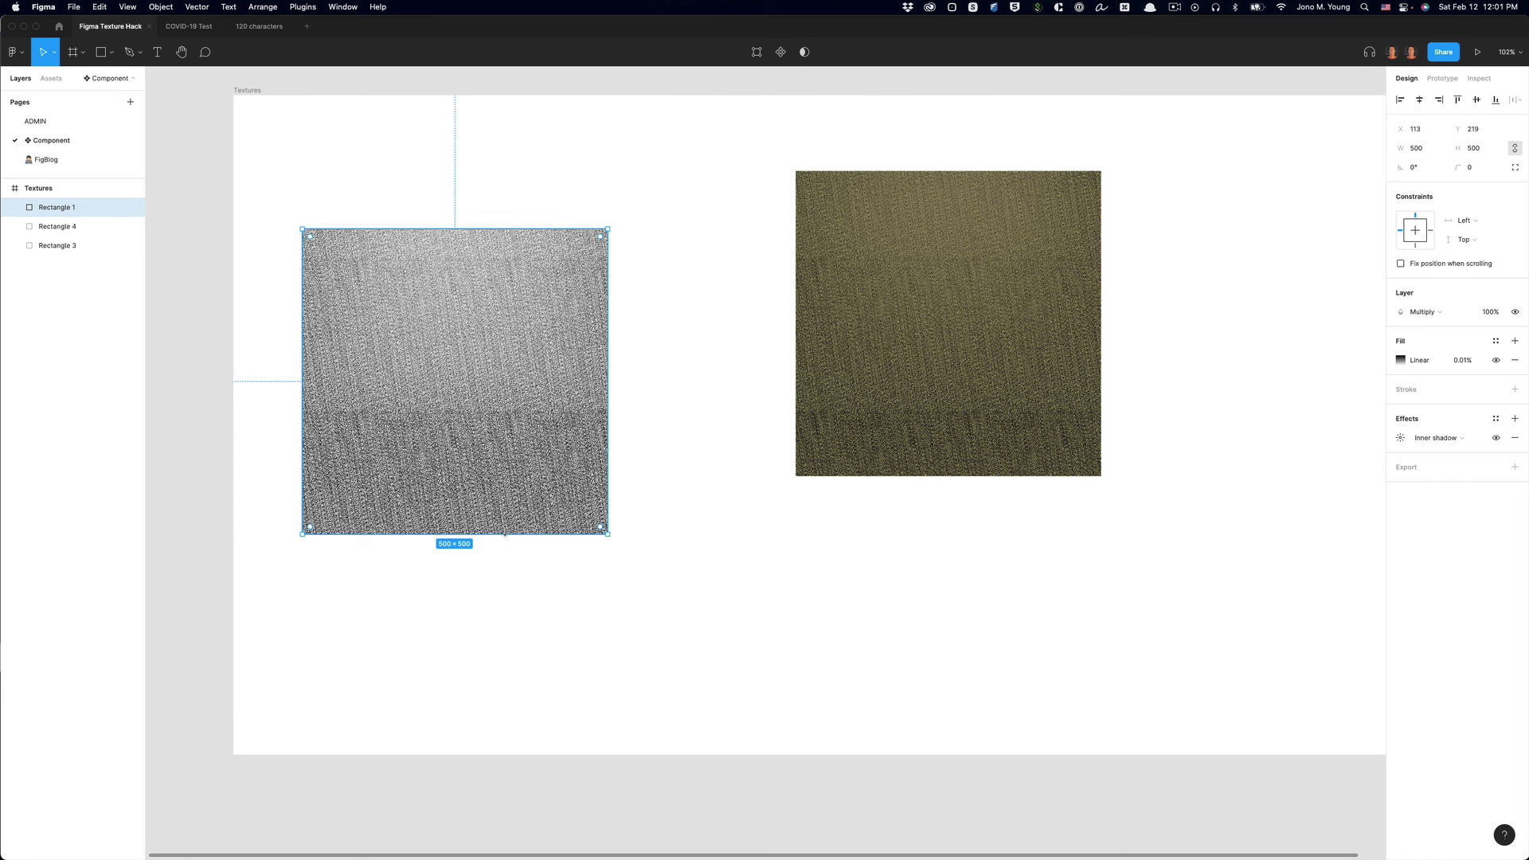
left_click_drag(506, 534, 502, 672)
left_click_drag(547, 416, 724, 418)
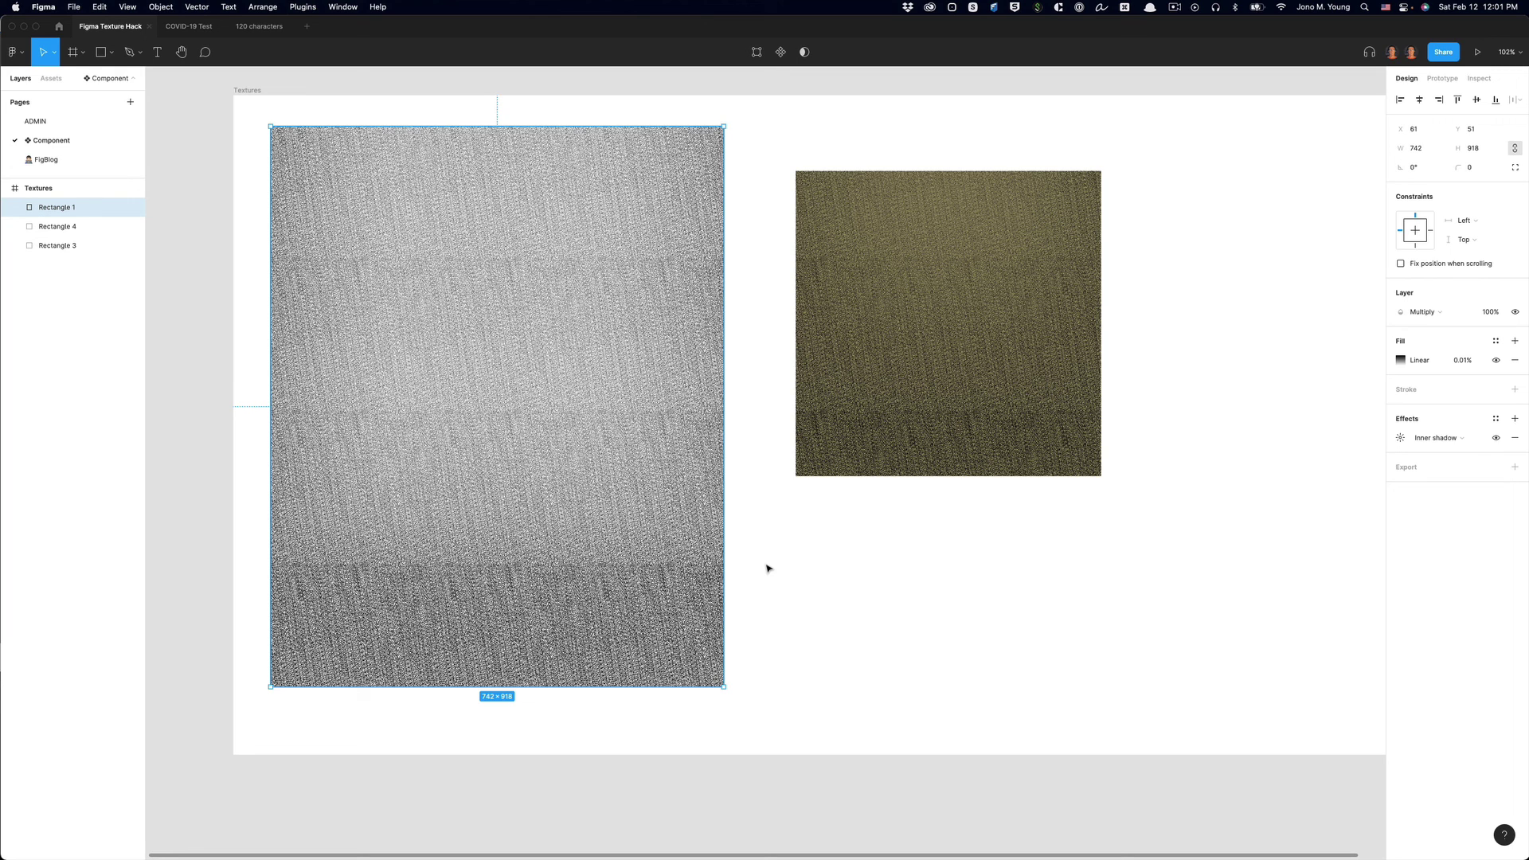
left_click(826, 614)
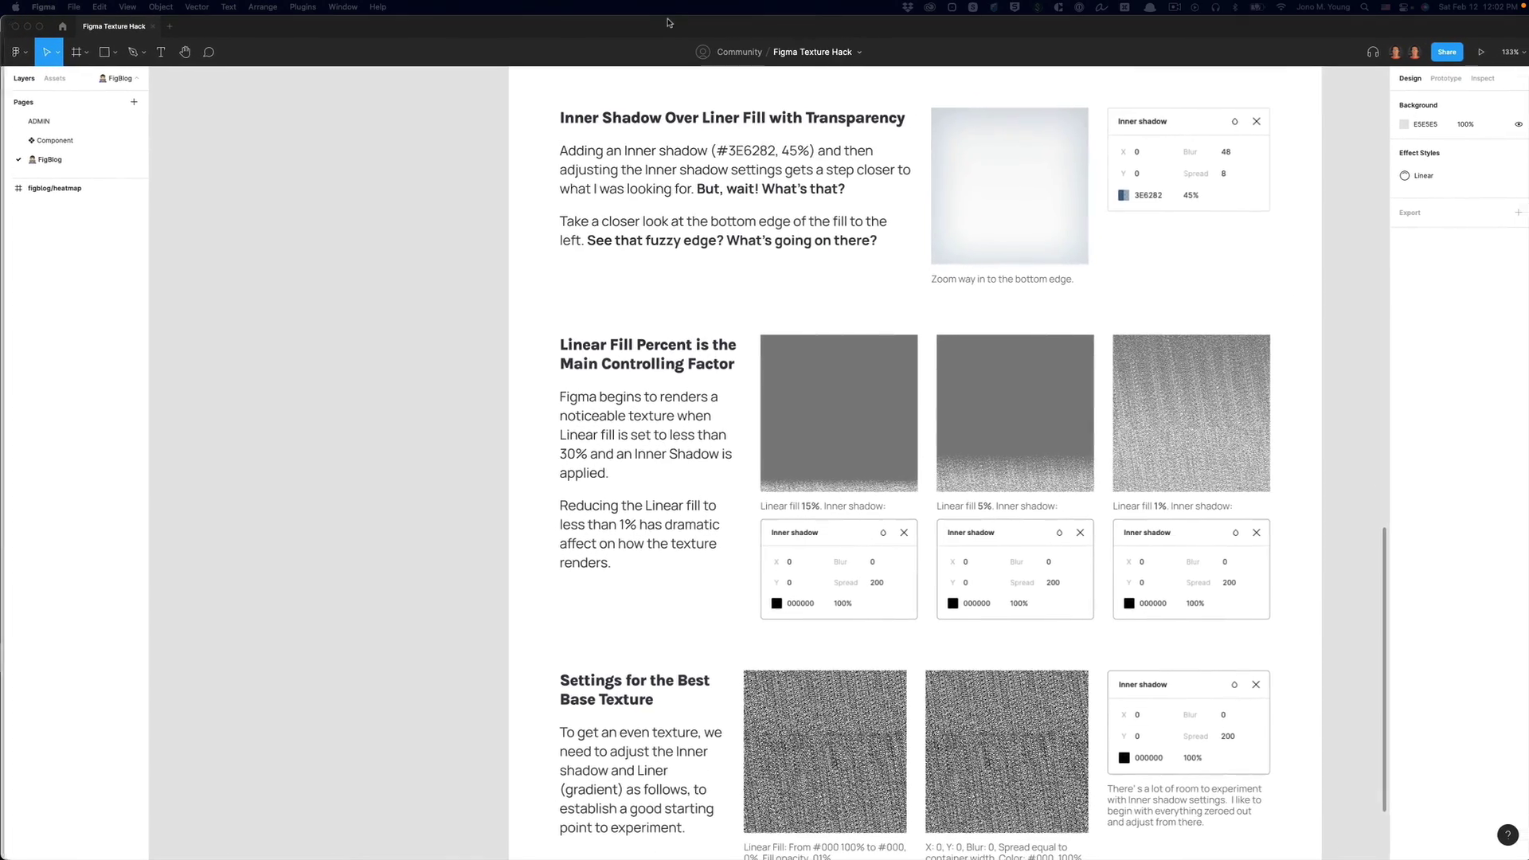
Look through the FigBlog page's article on creating textures, from its title to the native texture sections
scroll(658, 342, "up", 10)
scroll(761, 466, "down", 3)
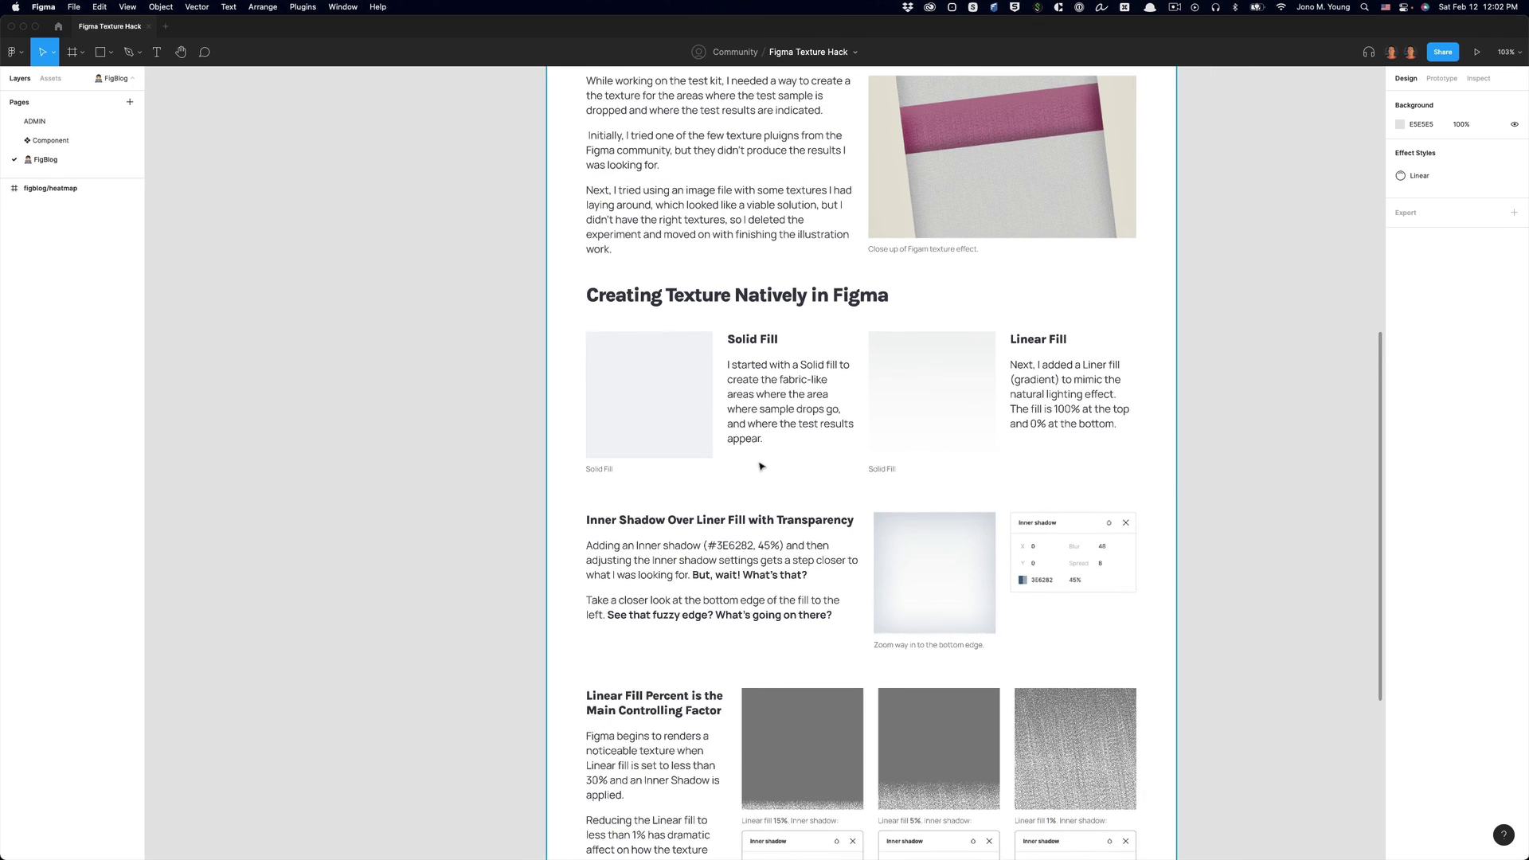
scroll(760, 466, "up", 10)
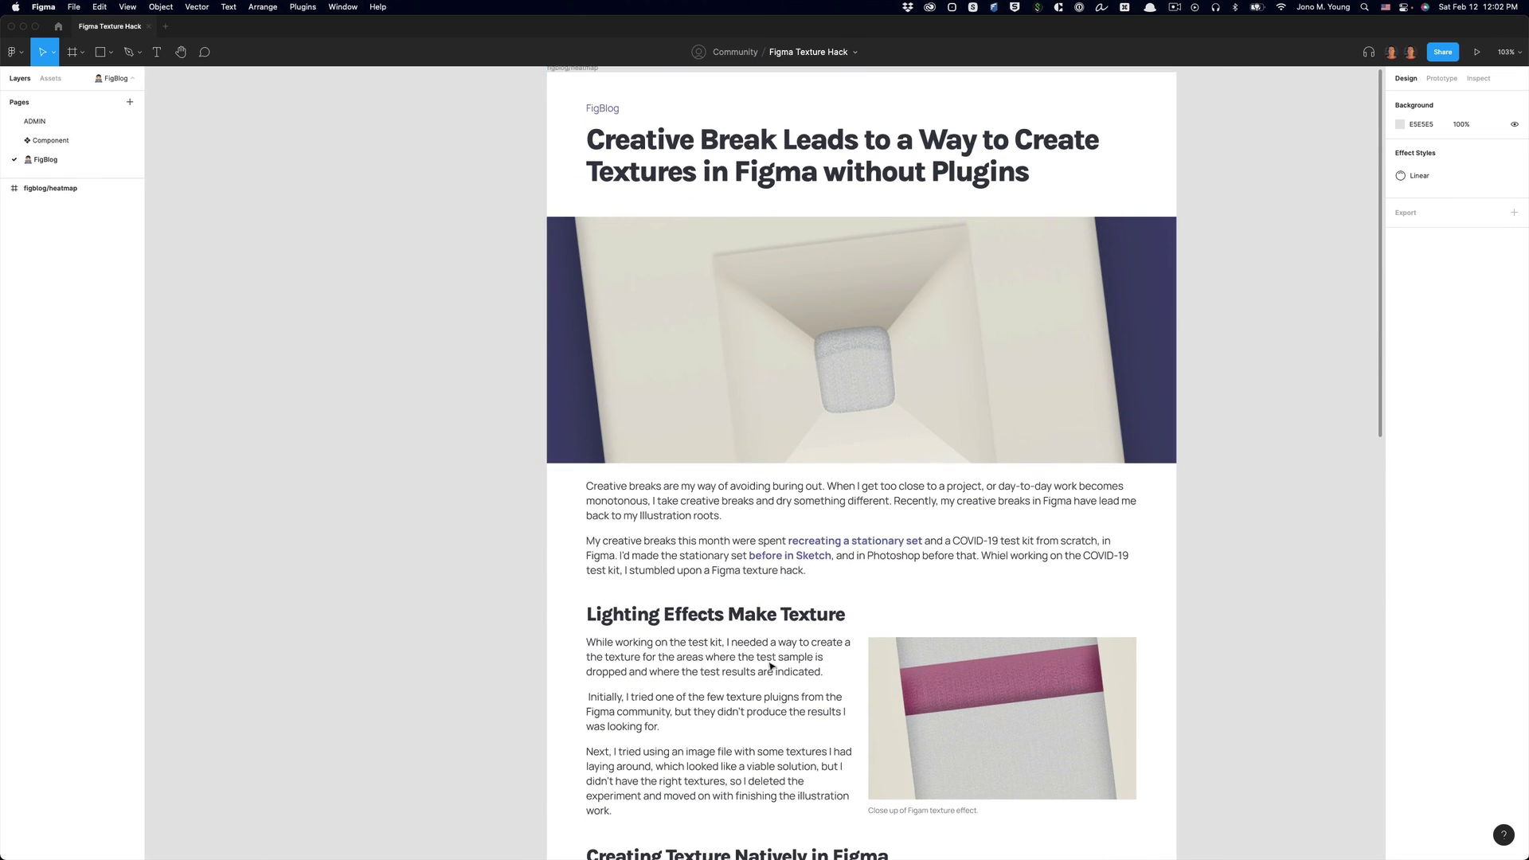
scroll(767, 629, "down", 10)
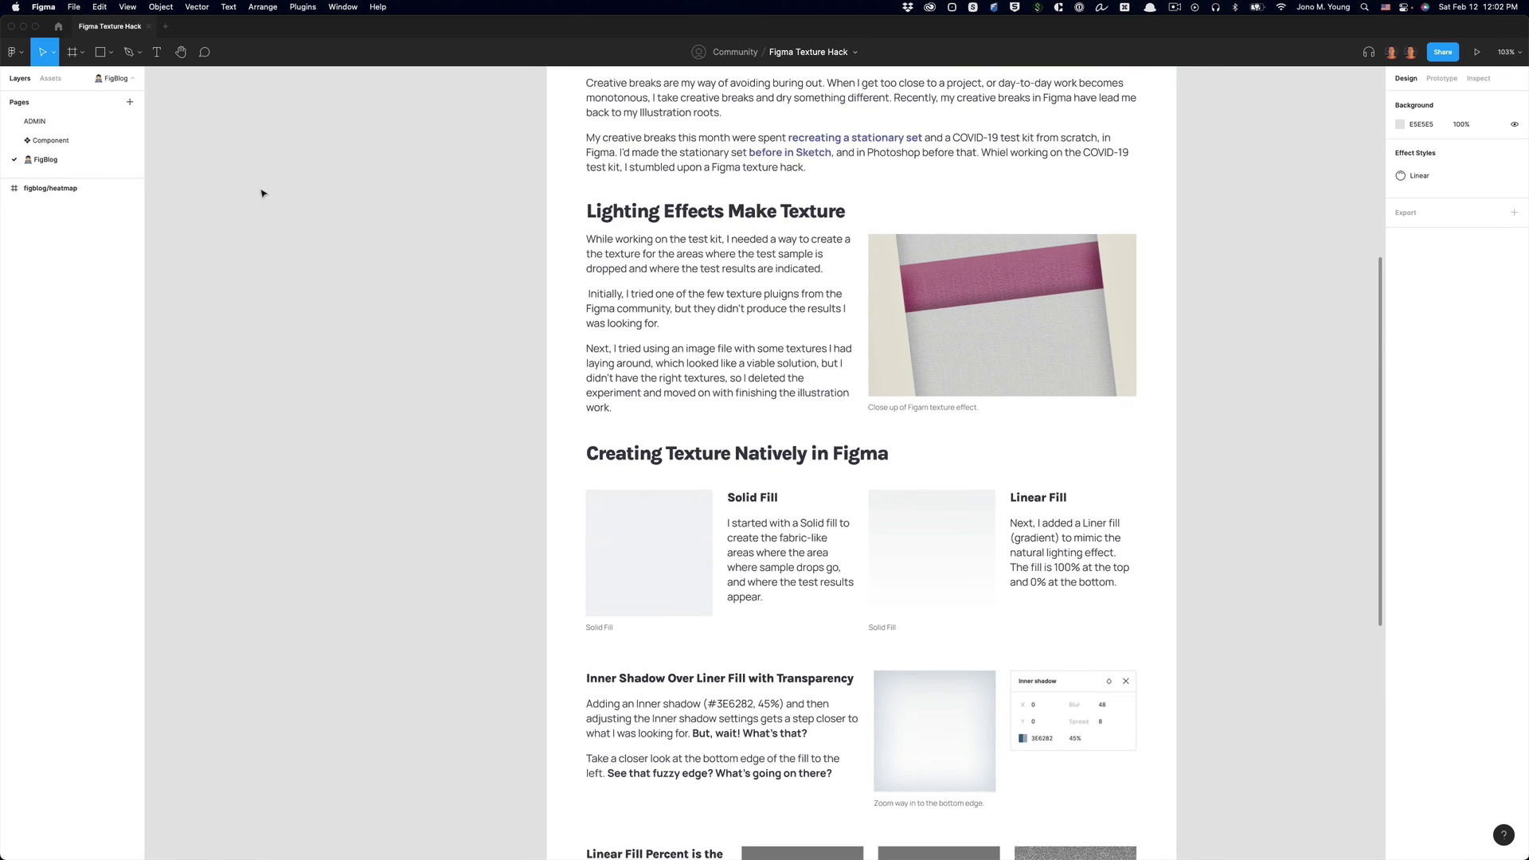
scroll(734, 470, "down", 10)
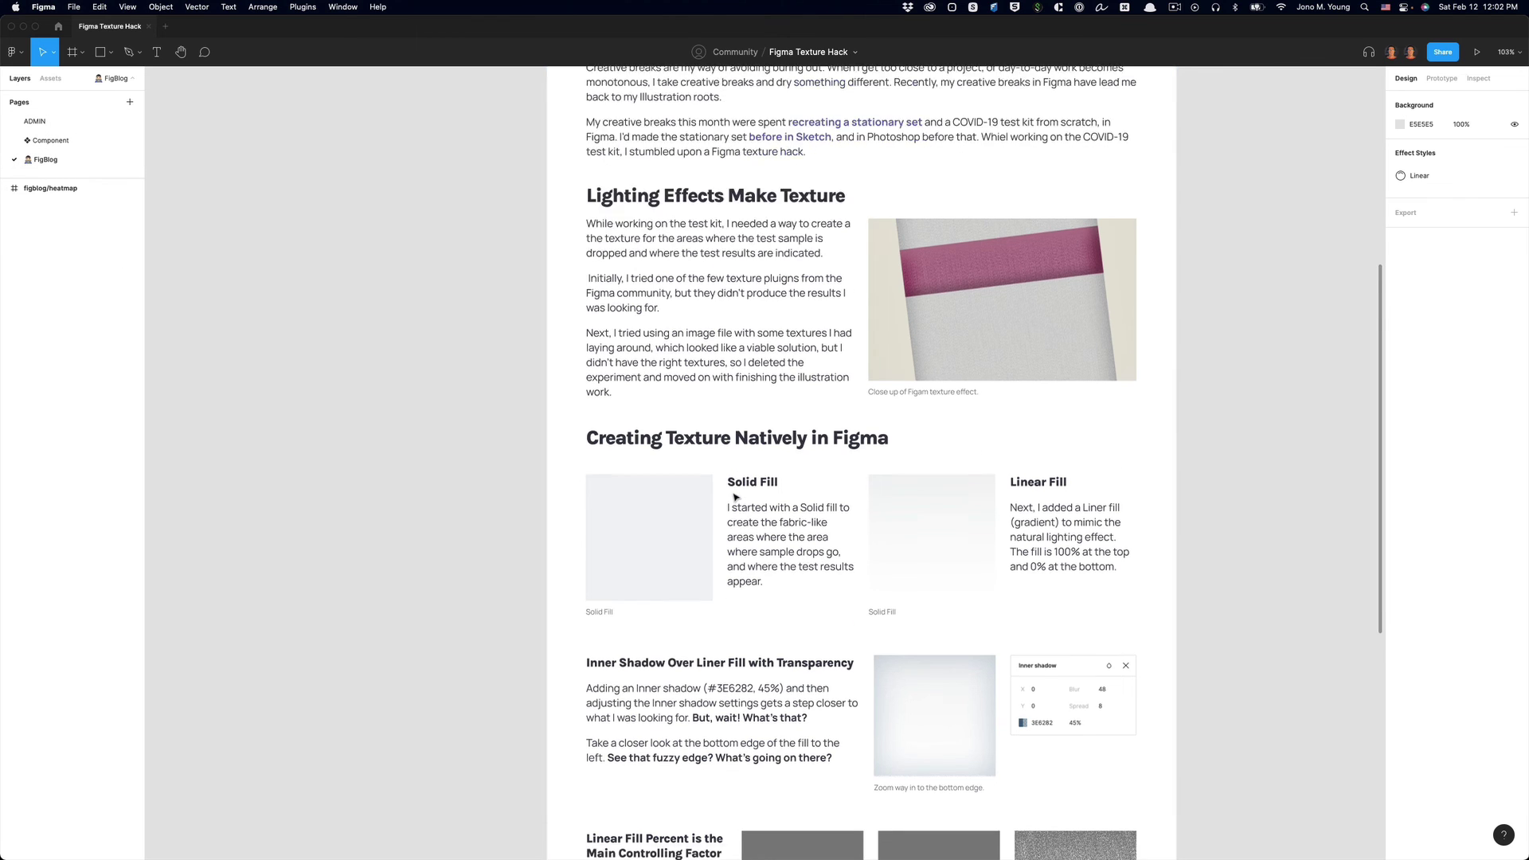